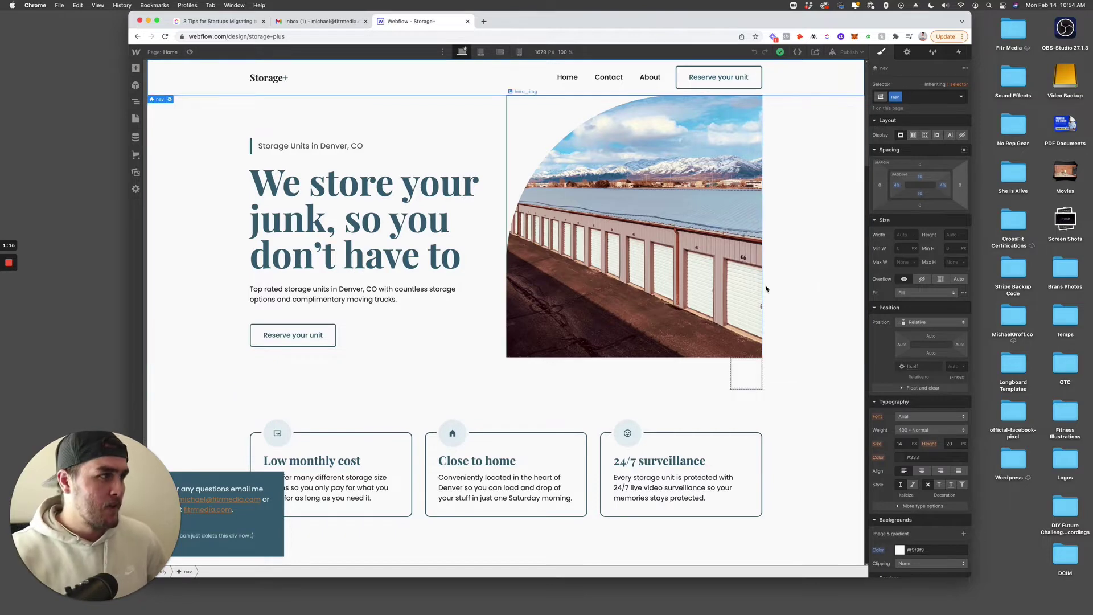
# Step: Switch to ClickUp to read the three tips for migrating to Webflow, and return to the Webflow design
pyautogui.click(219, 22)
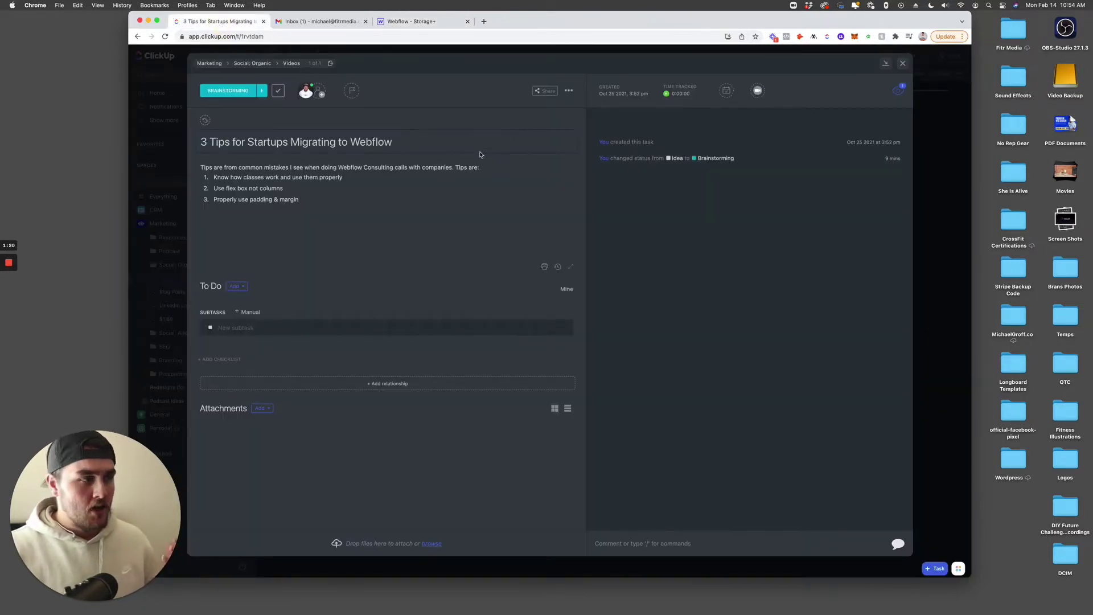
pyautogui.click(422, 22)
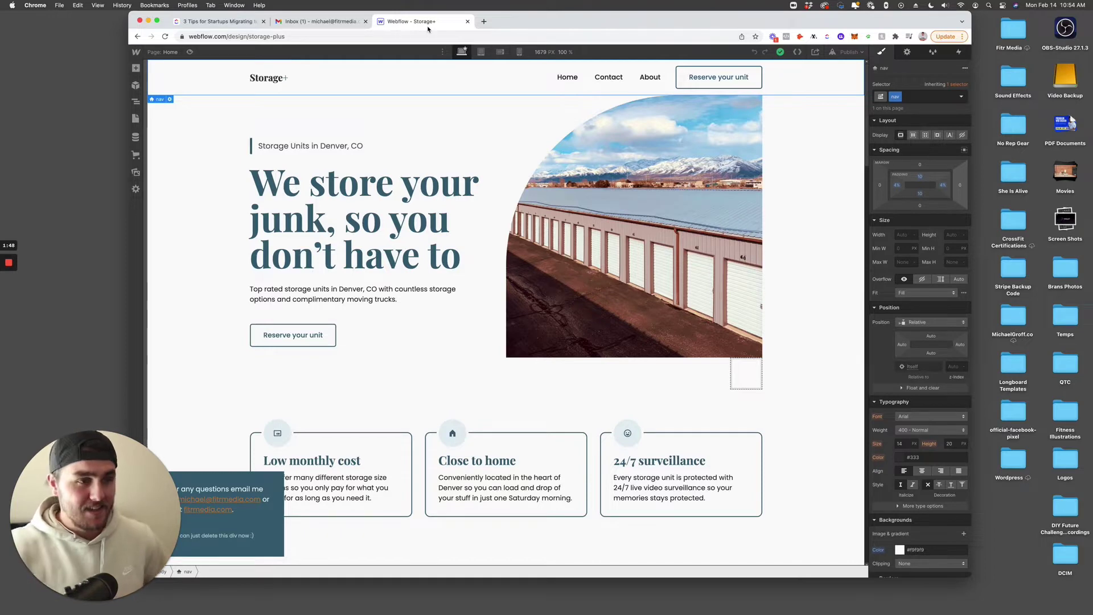
# Step: Compare the classes applied to the navigation bar button and the hero section button
pyautogui.click(752, 83)
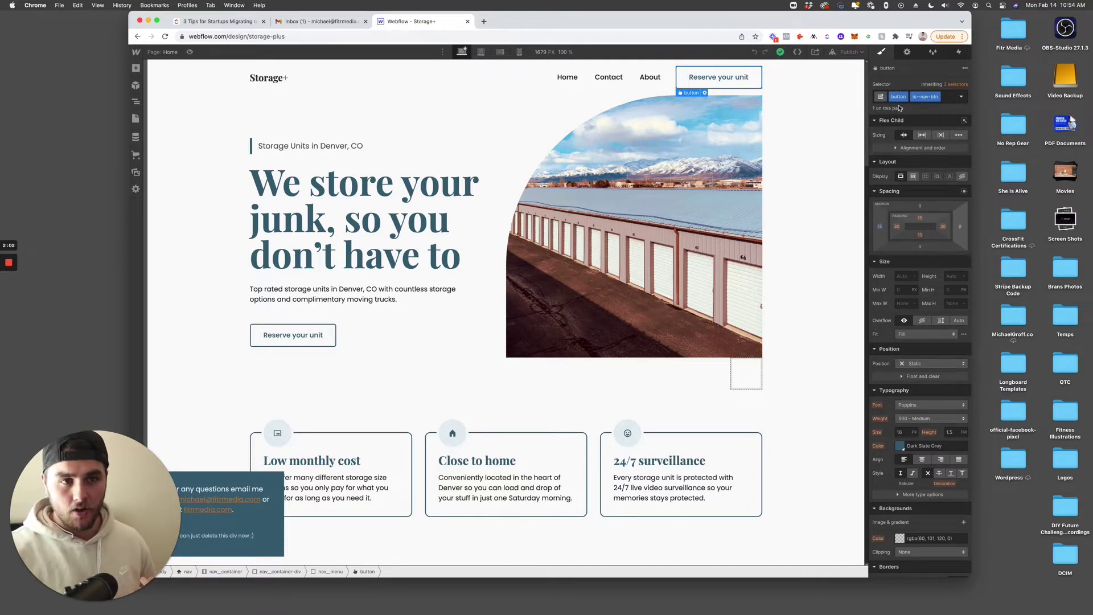
pyautogui.click(292, 336)
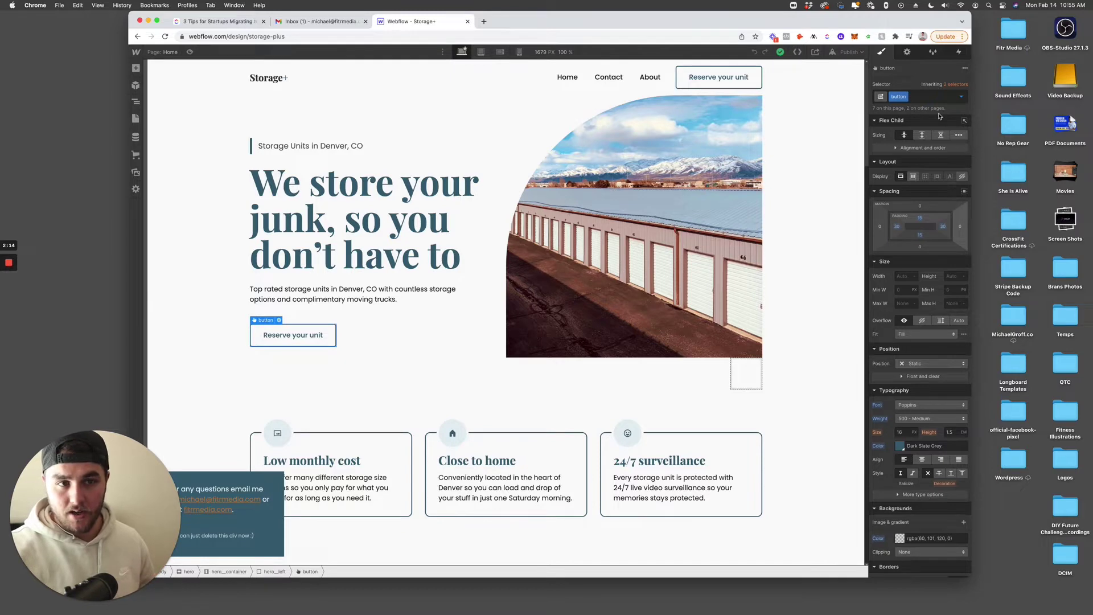
pyautogui.moveTo(322, 335); pyautogui.dragTo(634, 427)
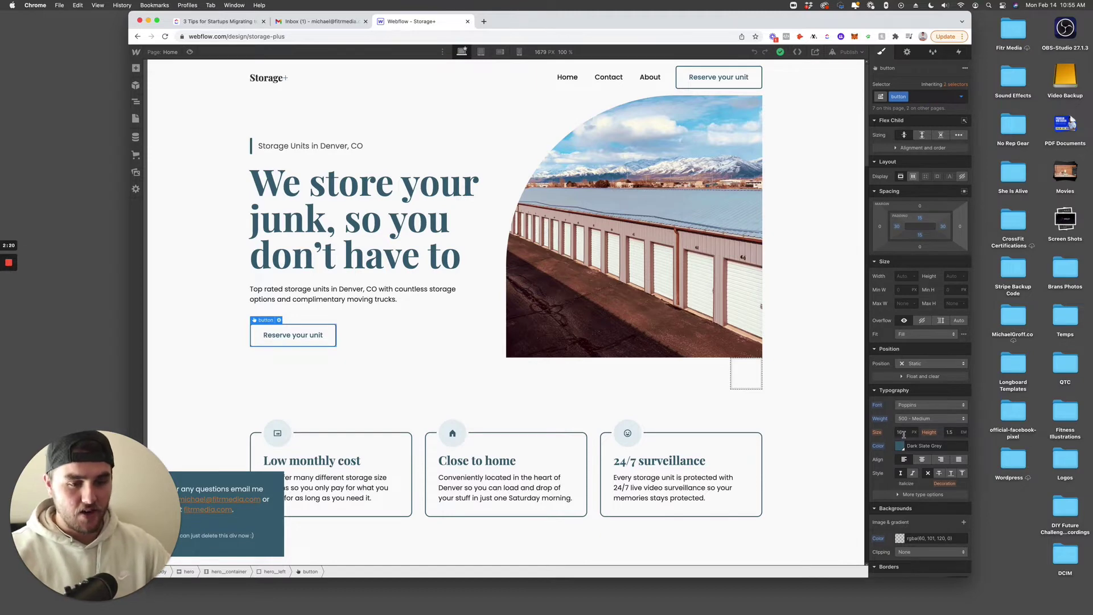
# Step: Set the font size of the button class to 34 px and check the other buttons on the page
pyautogui.moveTo(904, 435); pyautogui.dragTo(909, 430)
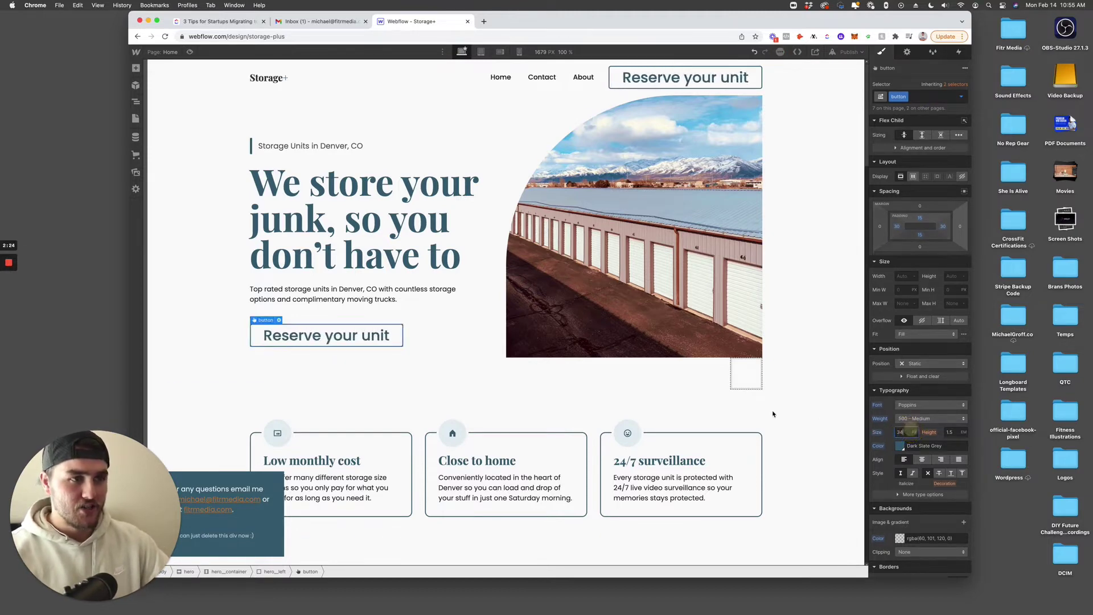
pyautogui.scroll(-5, 757, 410)
pyautogui.scroll(-10, 753, 410)
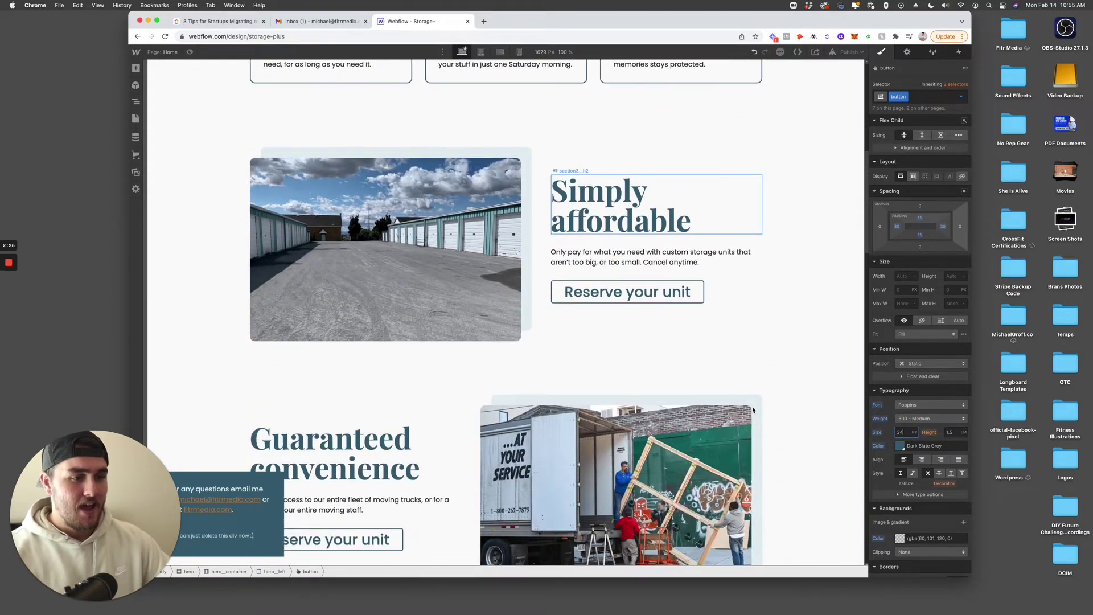
pyautogui.scroll(20, 754, 411)
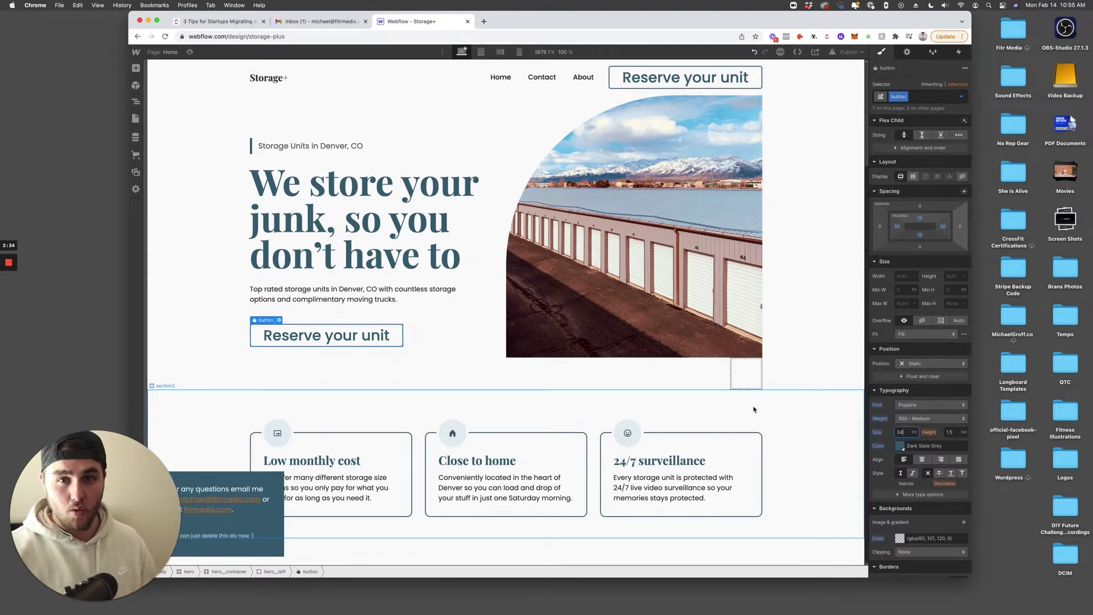
pyautogui.press('Return')
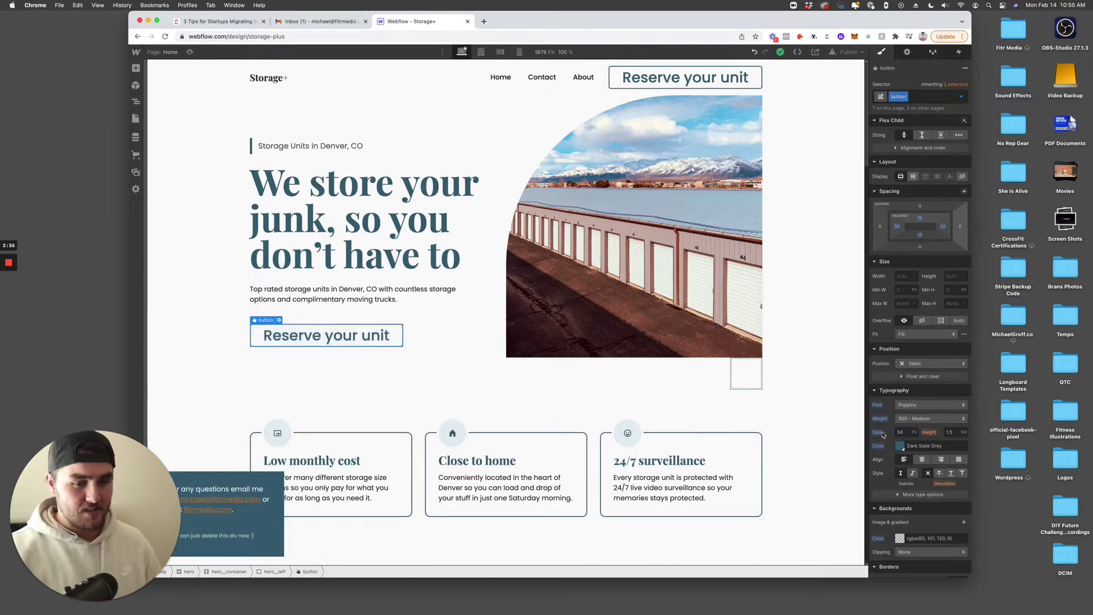
# Step: Reset the button class's font size override and review the buttons further down the page
pyautogui.keyDown('alt'); pyautogui.click(877, 434); pyautogui.keyUp('alt')
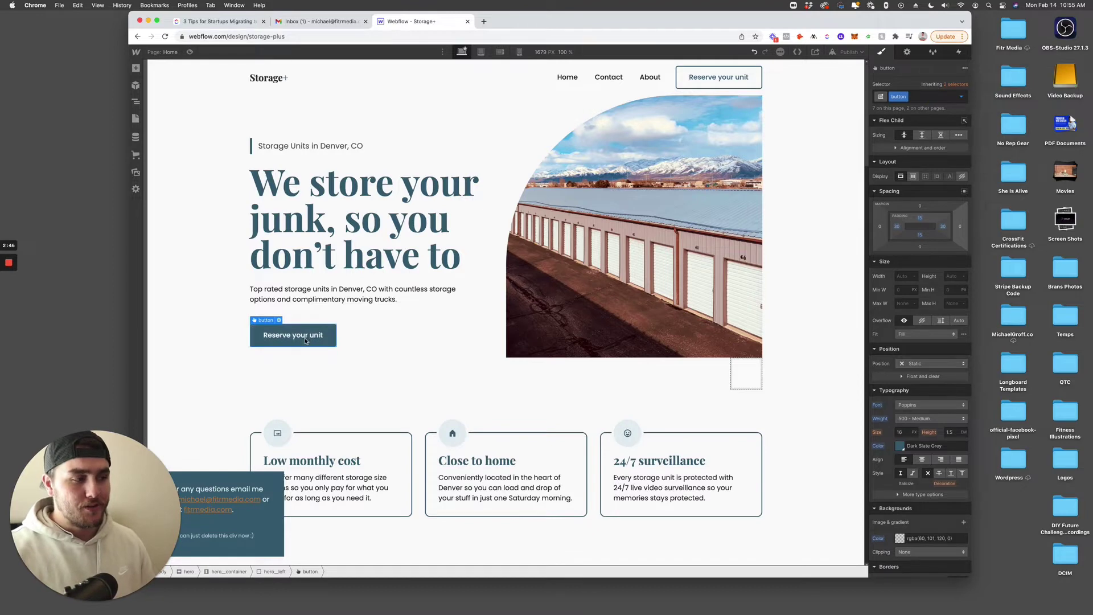
pyautogui.scroll(-5, 306, 337)
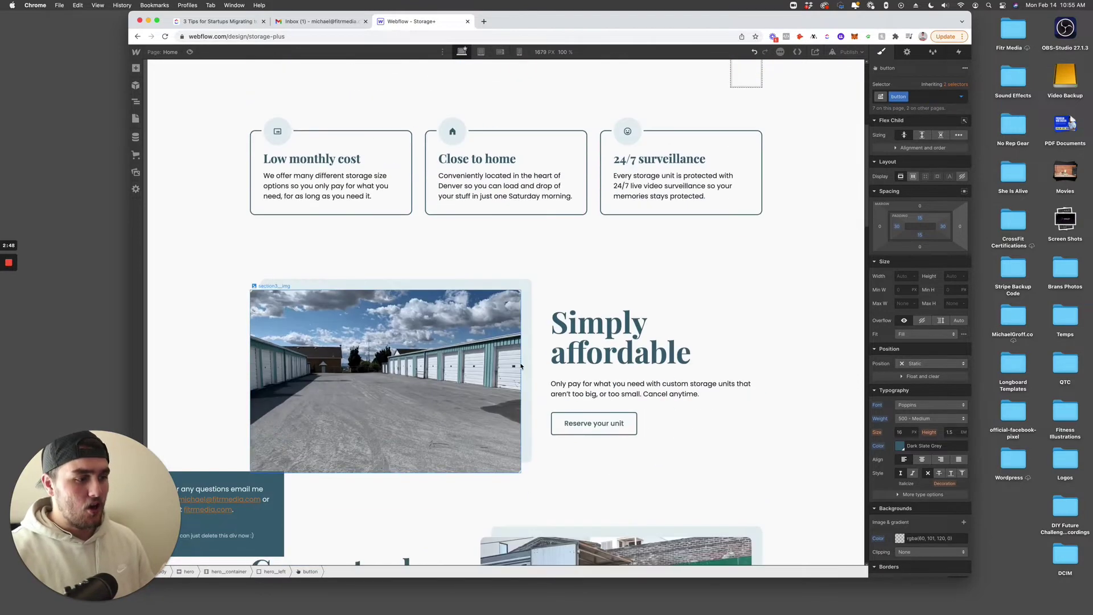
pyautogui.scroll(5, 521, 364)
# Step: Compare the spacing of the navigation button's is-nav-btn combo class with the hero button's base class
pyautogui.click(740, 79)
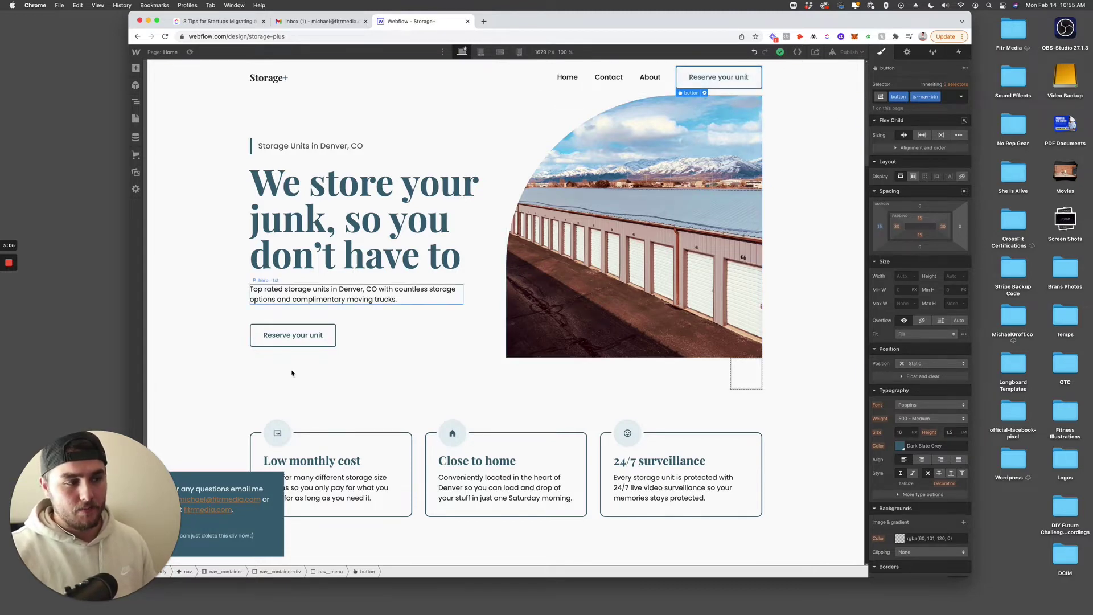
pyautogui.click(314, 337)
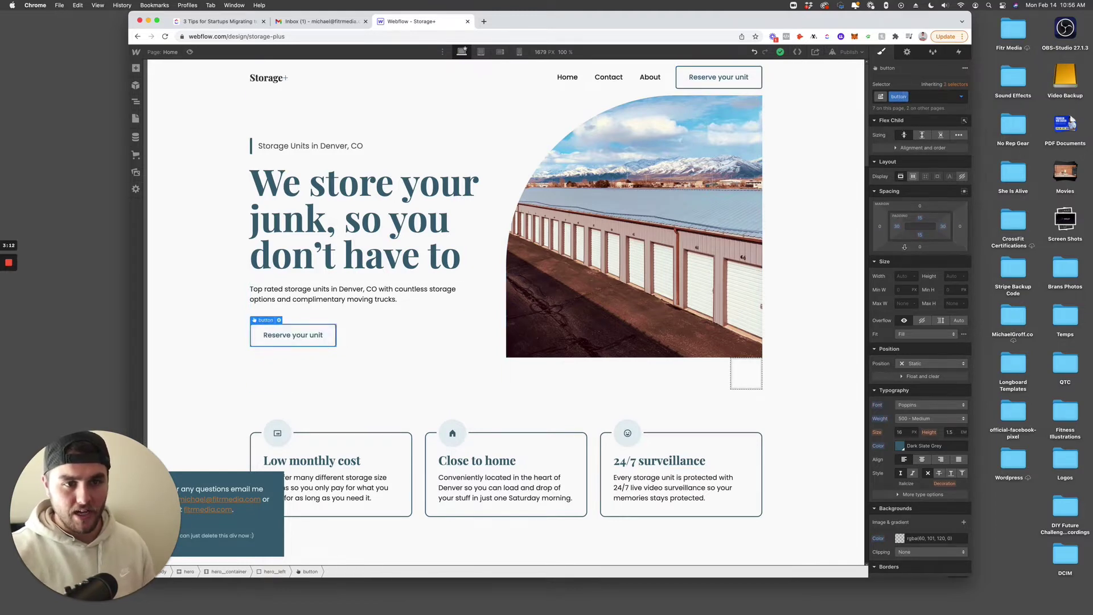
pyautogui.click(753, 75)
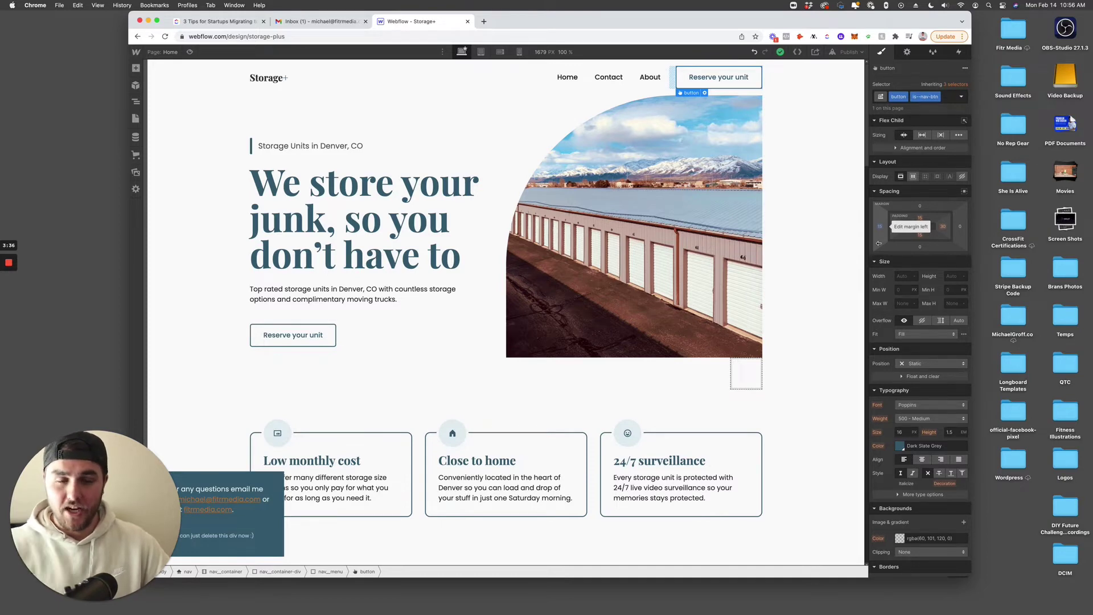
# Step: Insert a new default Button element directly below the hero section's Reserve your unit button
pyautogui.click(308, 334)
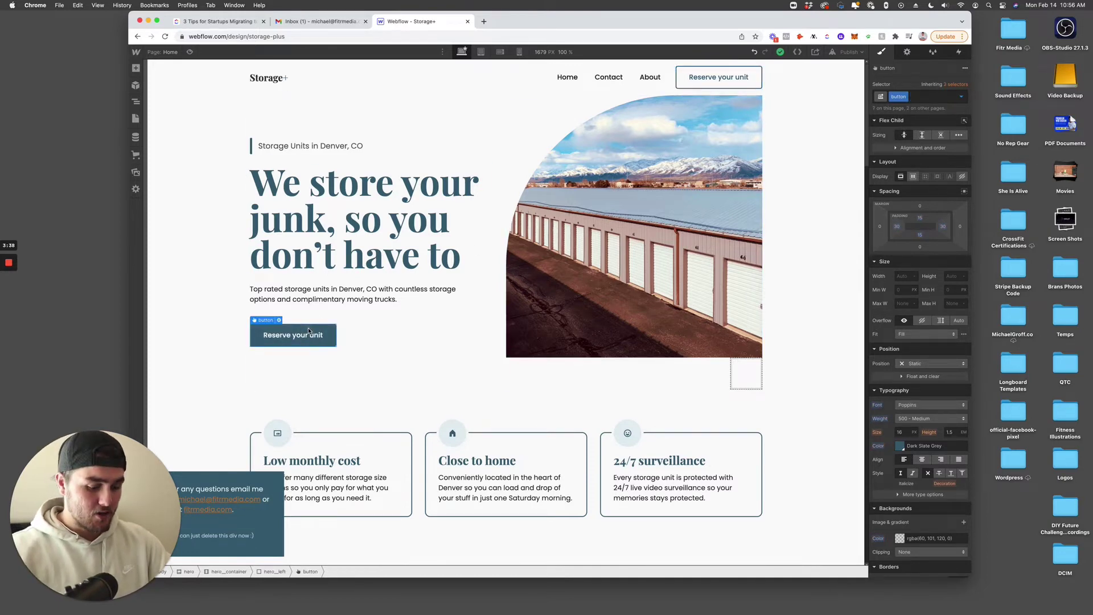
pyautogui.press('super+e')
pyautogui.write('but')
pyautogui.press('Return')
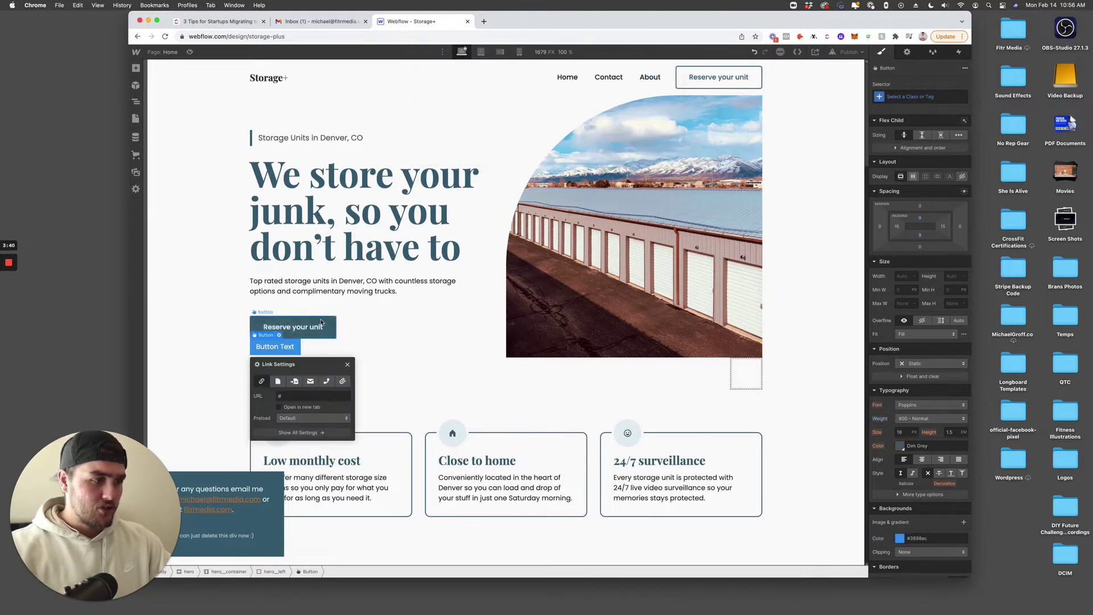
pyautogui.press('Escape')
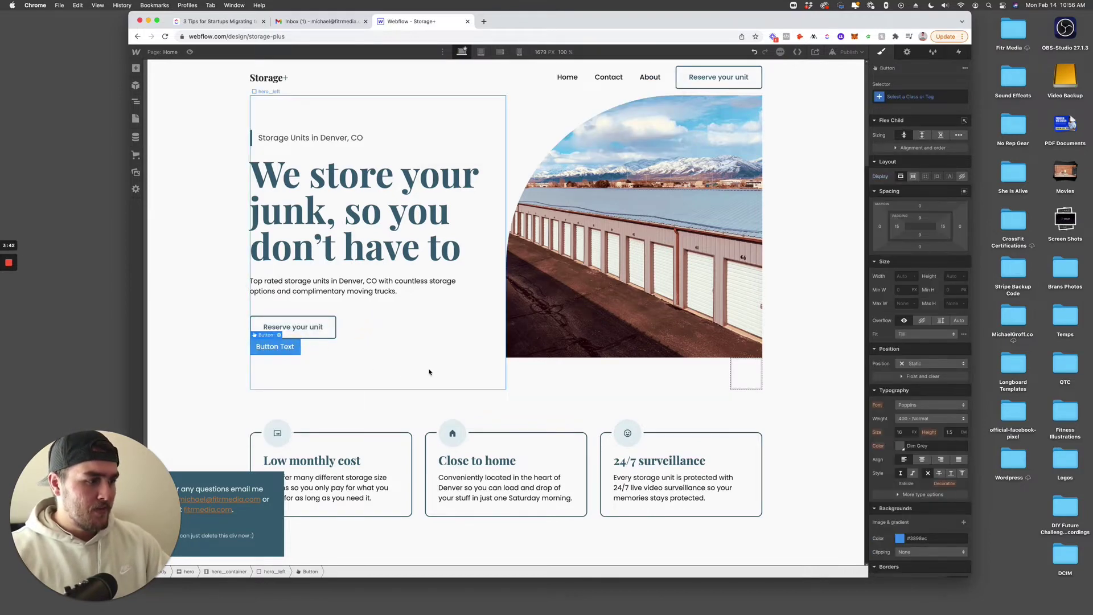
# Step: Apply the existing button class to the new Button Text button, and delete that button
pyautogui.click(312, 324)
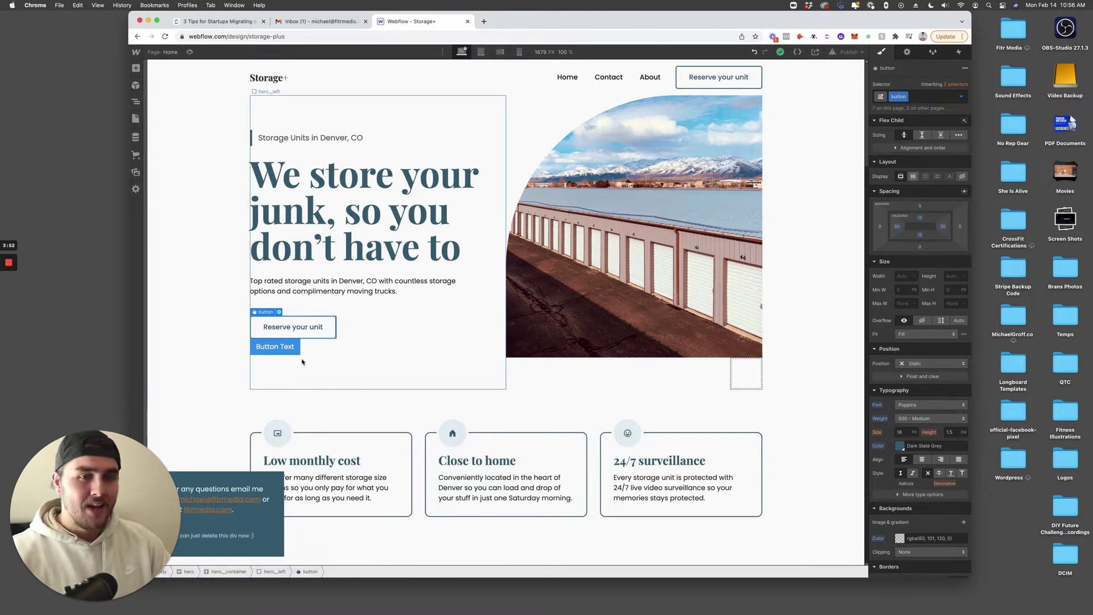
pyautogui.click(287, 347)
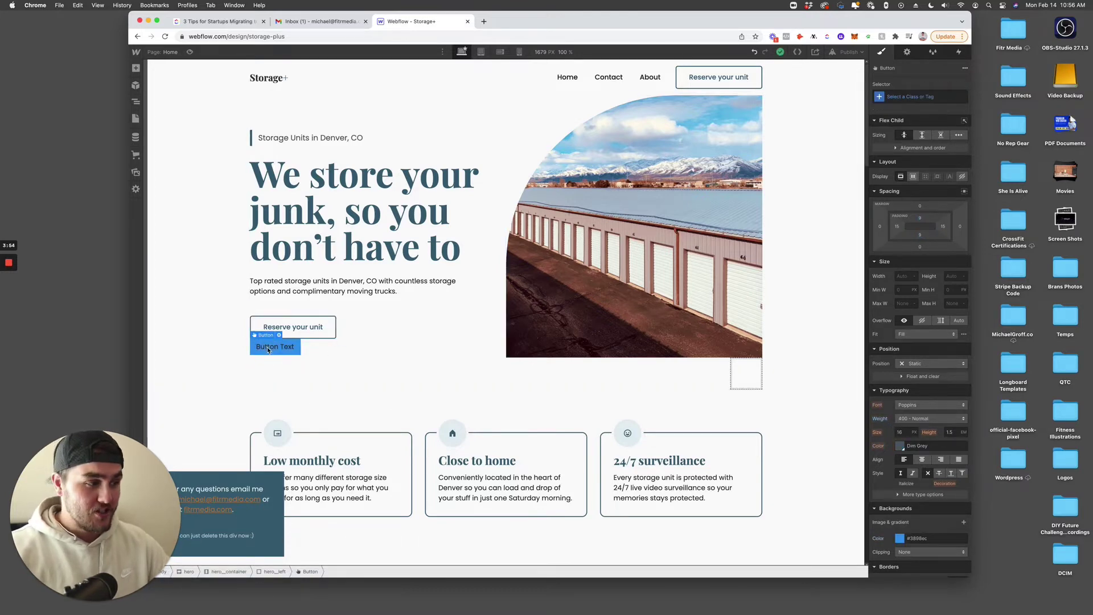
pyautogui.click(904, 98)
pyautogui.write('button')
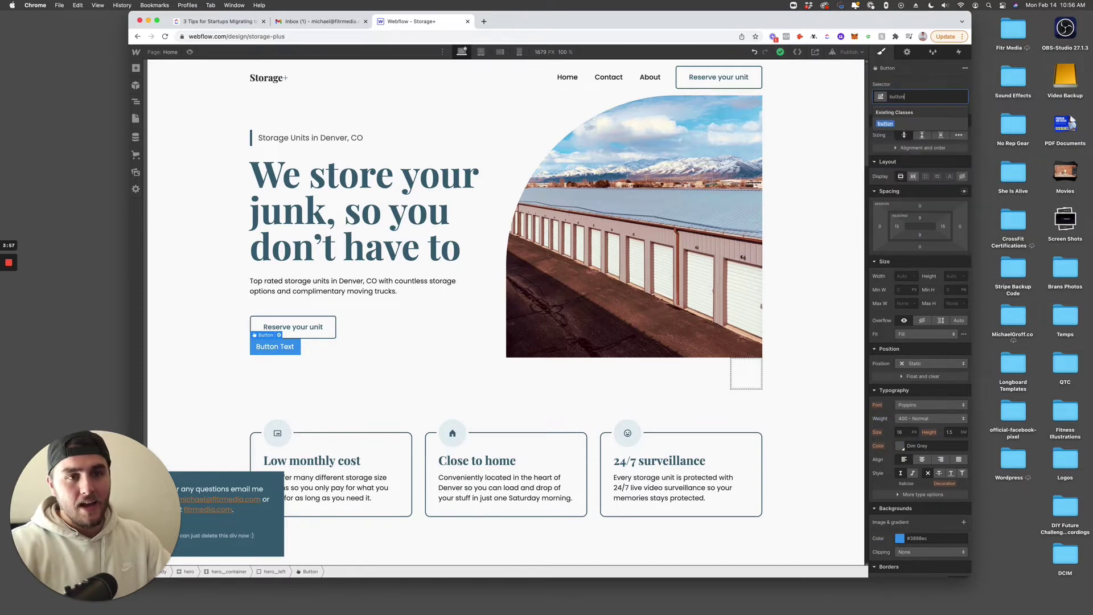
pyautogui.press('Return')
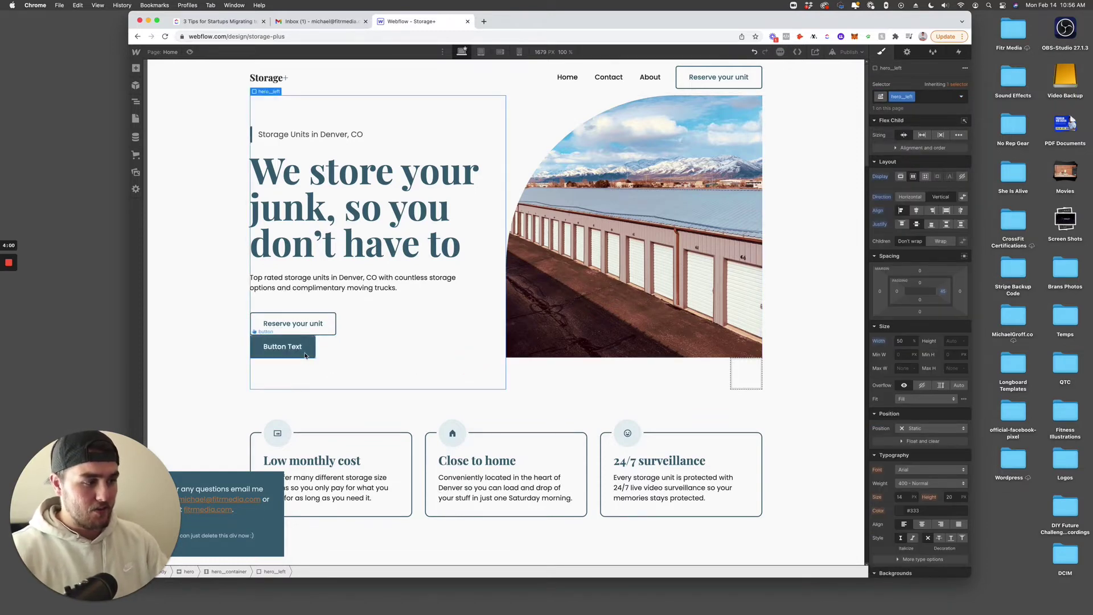
pyautogui.press('Delete')
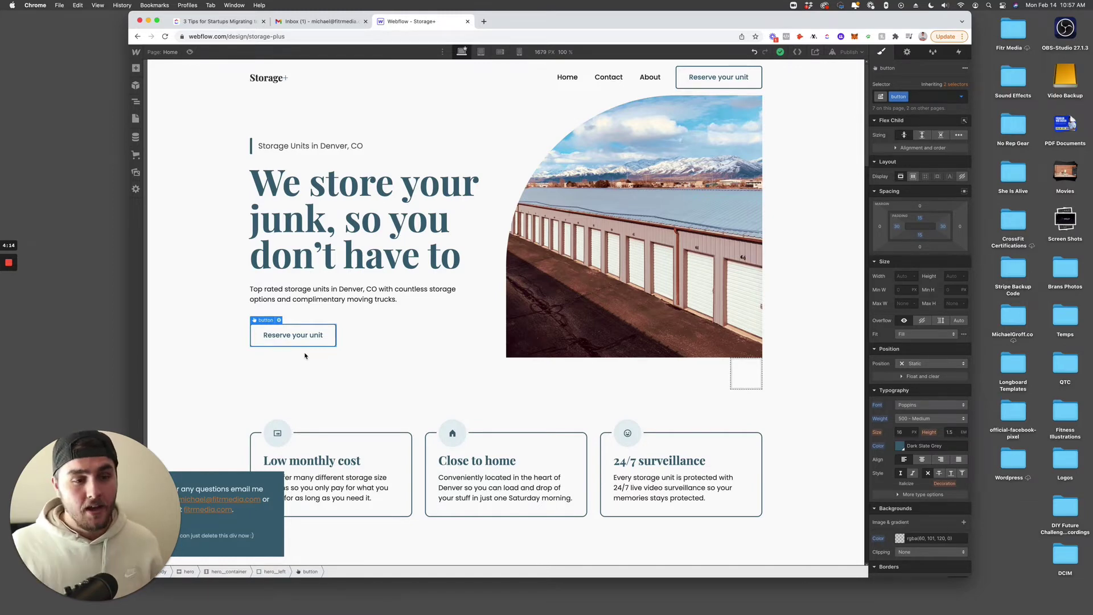
# Step: Check the second tip in the ClickUp task and return to the Webflow design
pyautogui.click(220, 21)
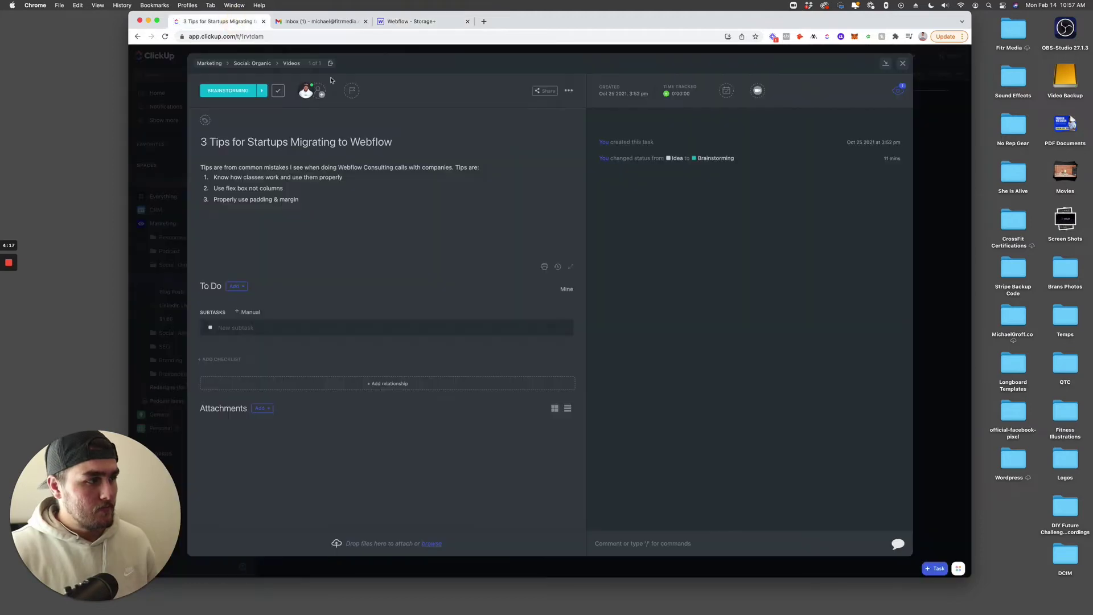
pyautogui.click(407, 21)
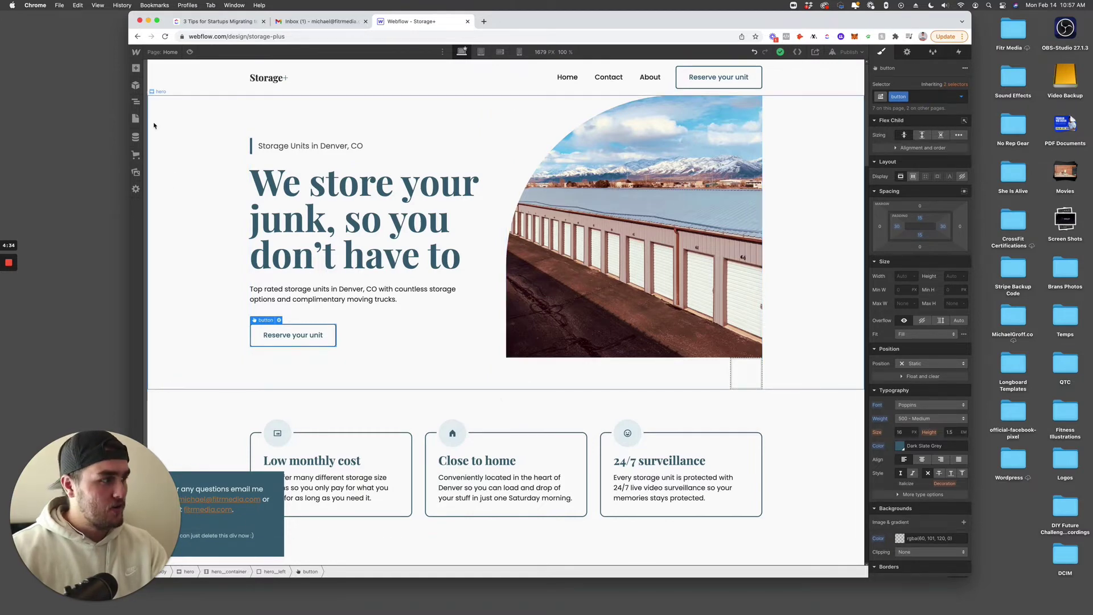
# Step: Add a two-column Columns element at the end of the hero section, below the hero container
pyautogui.click(137, 102)
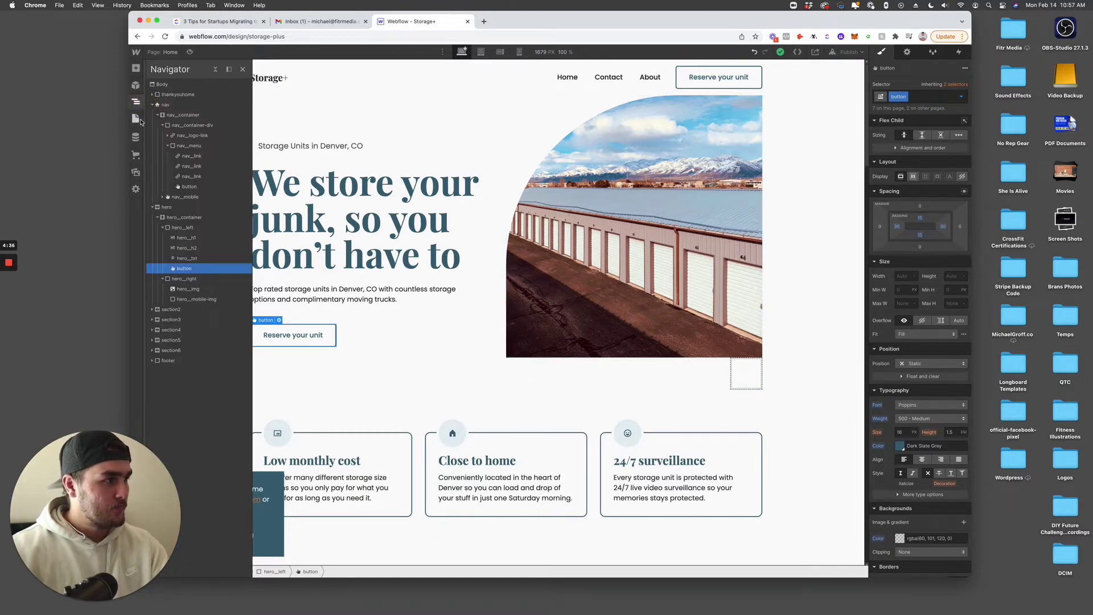
pyautogui.click(136, 118)
pyautogui.click(136, 85)
pyautogui.click(137, 69)
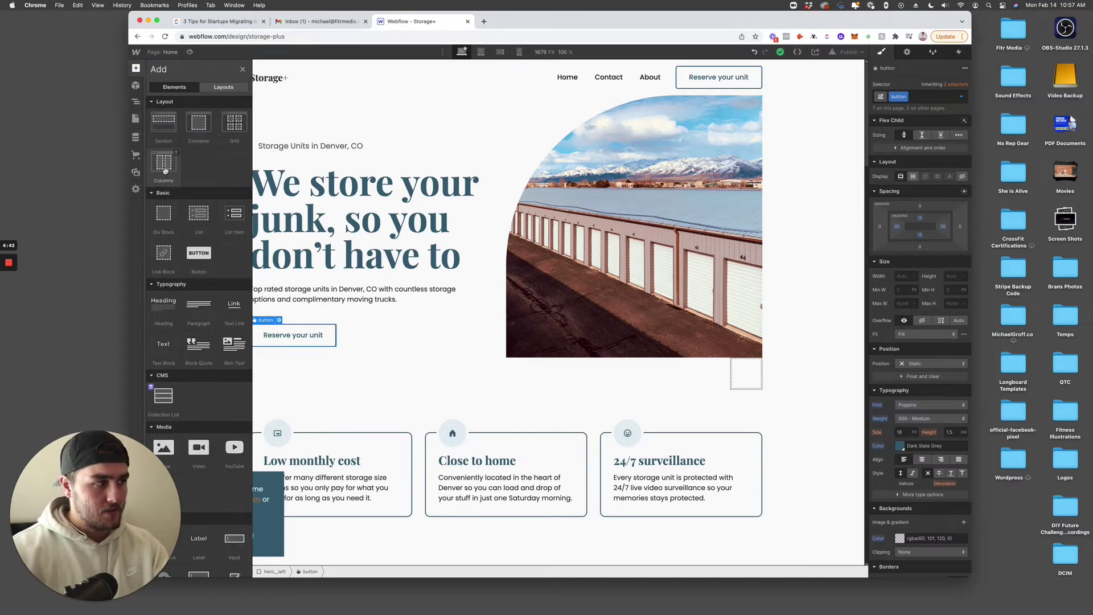
pyautogui.moveTo(165, 170); pyautogui.dragTo(466, 99)
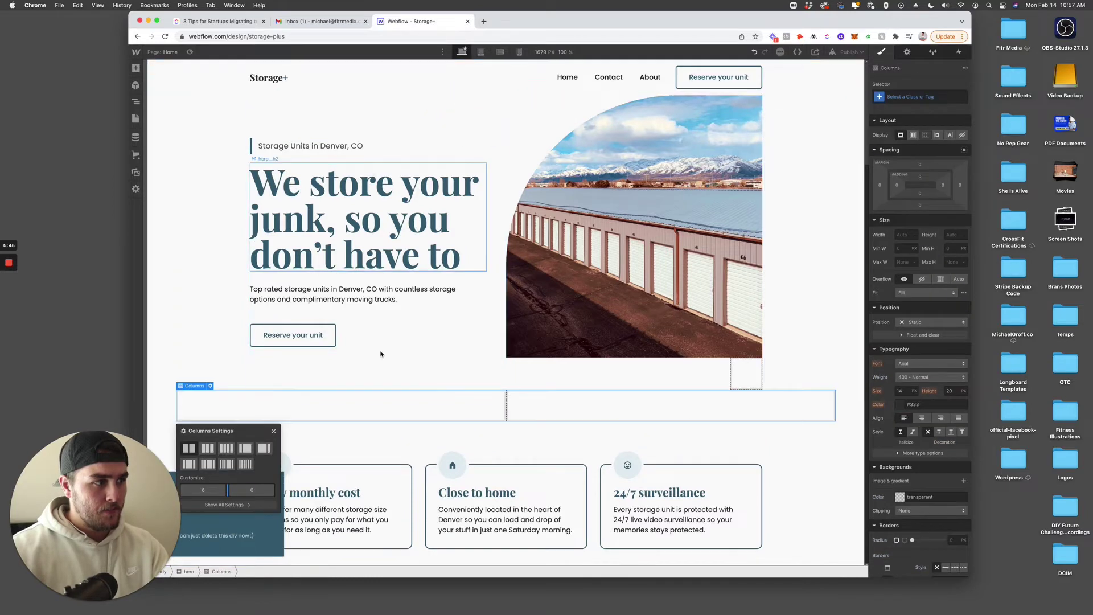
# Step: Inspect both columns of the new Columns element and delete the whole element
pyautogui.click(522, 418)
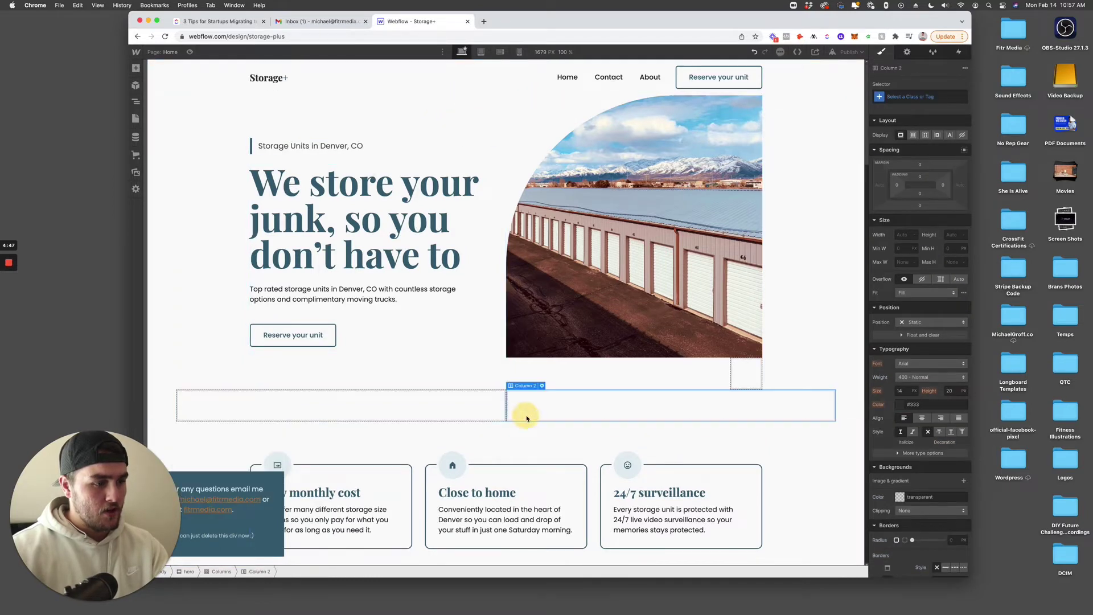
pyautogui.click(497, 421)
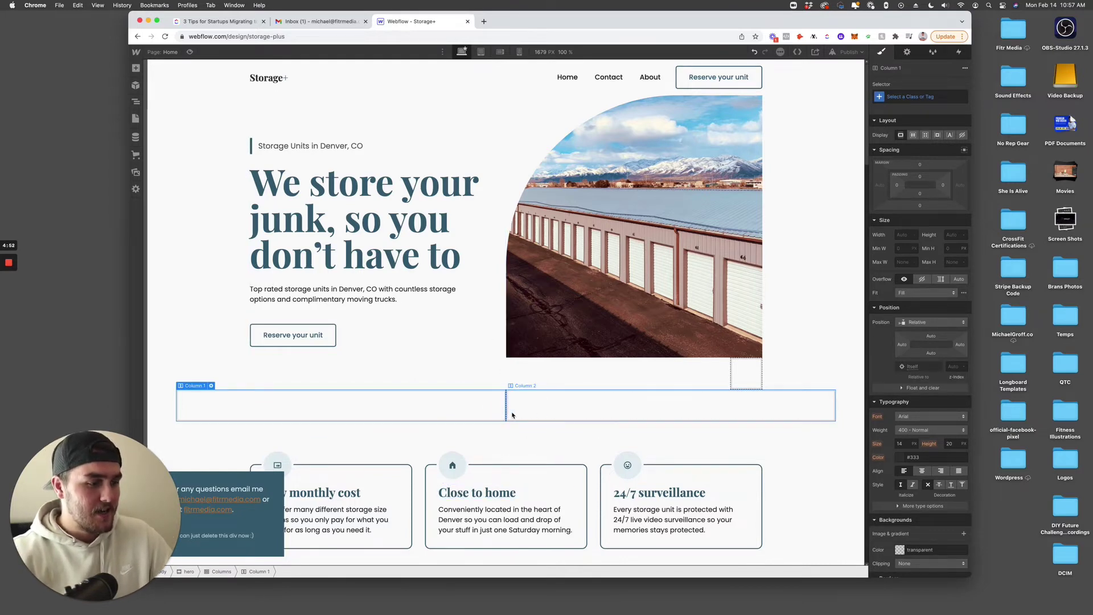
pyautogui.click(222, 572)
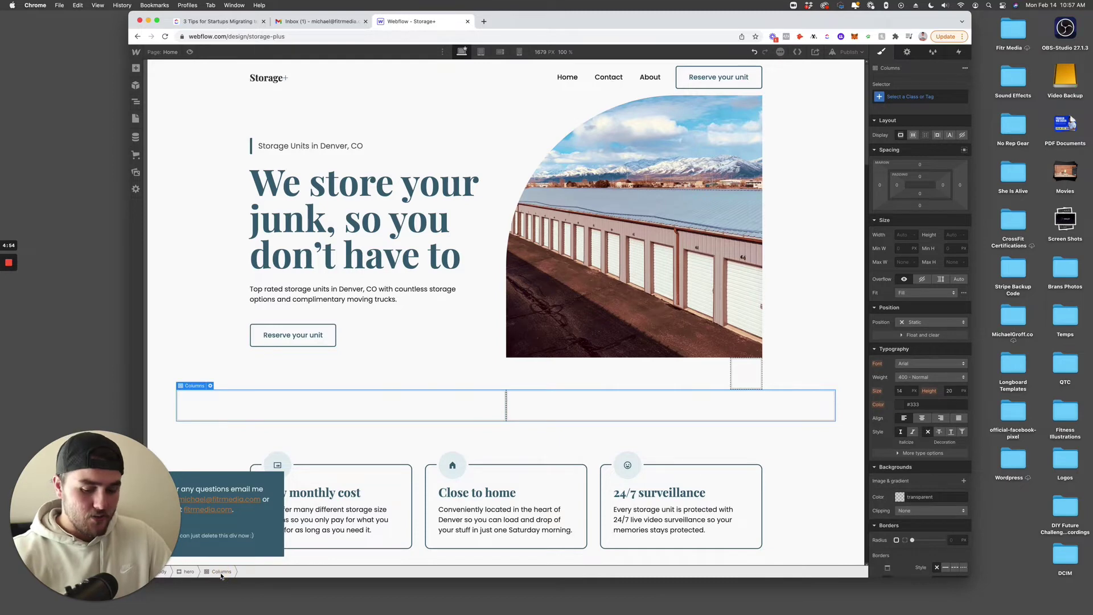
pyautogui.press('Delete')
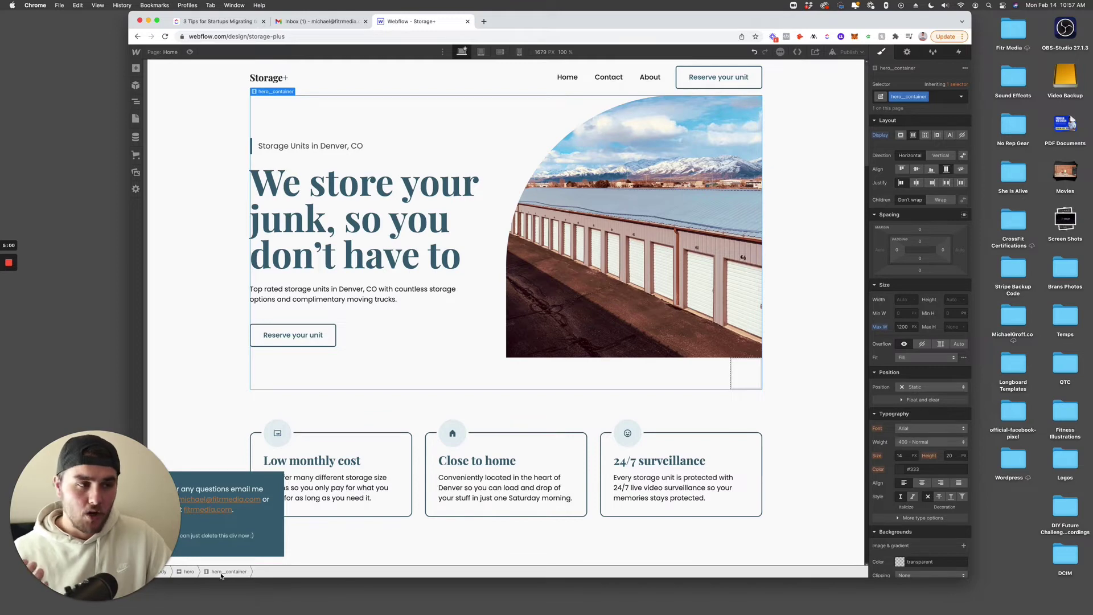
# Step: Inspect the flex layout settings of the hero__right block and its parent hero__container
pyautogui.click(552, 366)
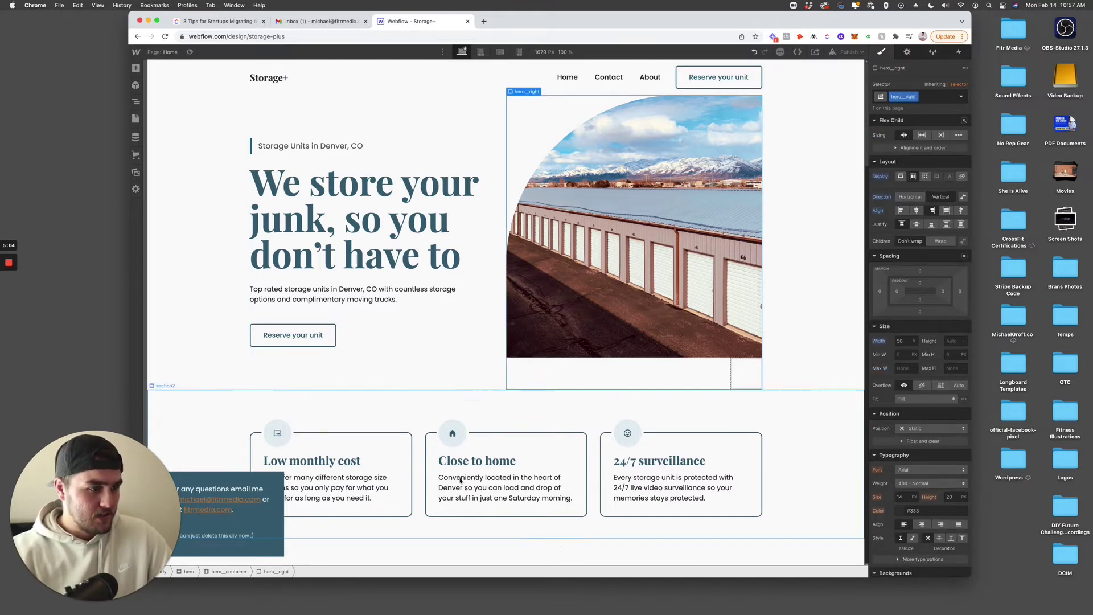
pyautogui.click(233, 572)
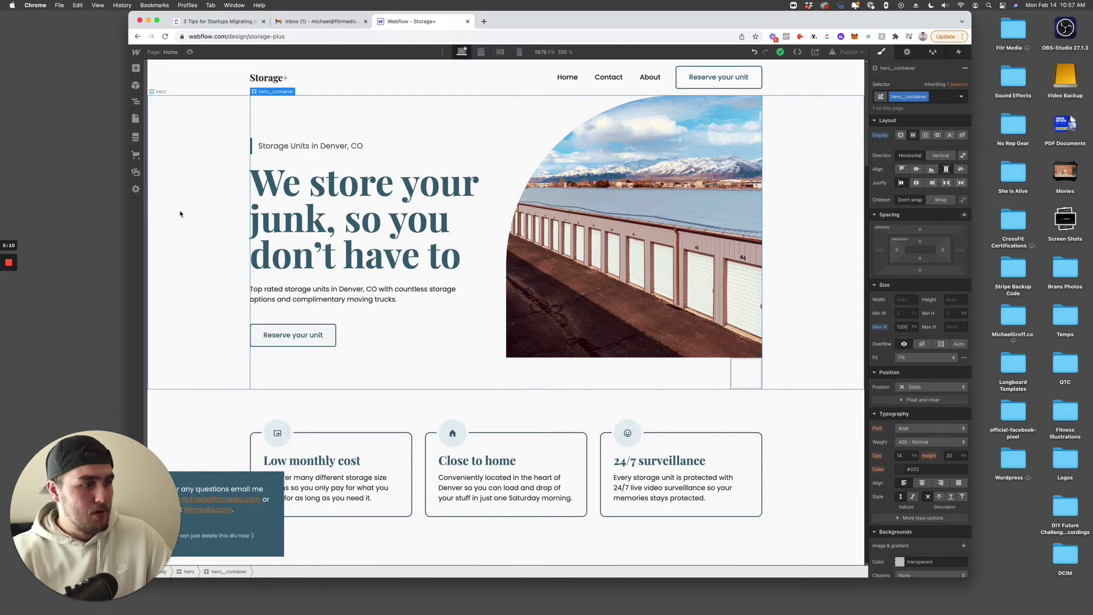
# Step: Show the page's element structure with all sections collapsed
pyautogui.click(135, 101)
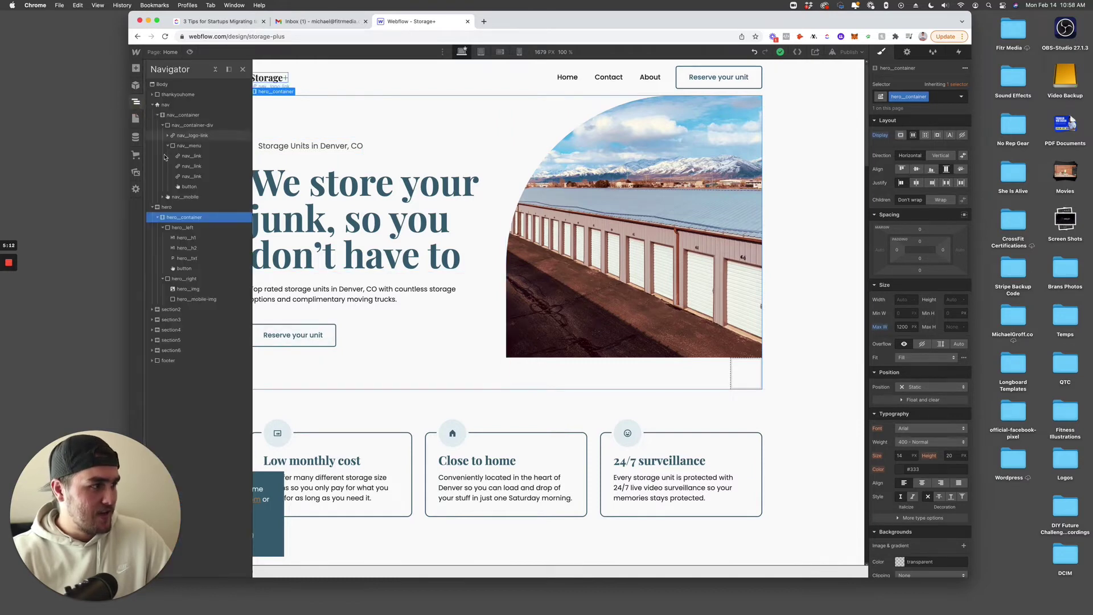
pyautogui.click(216, 69)
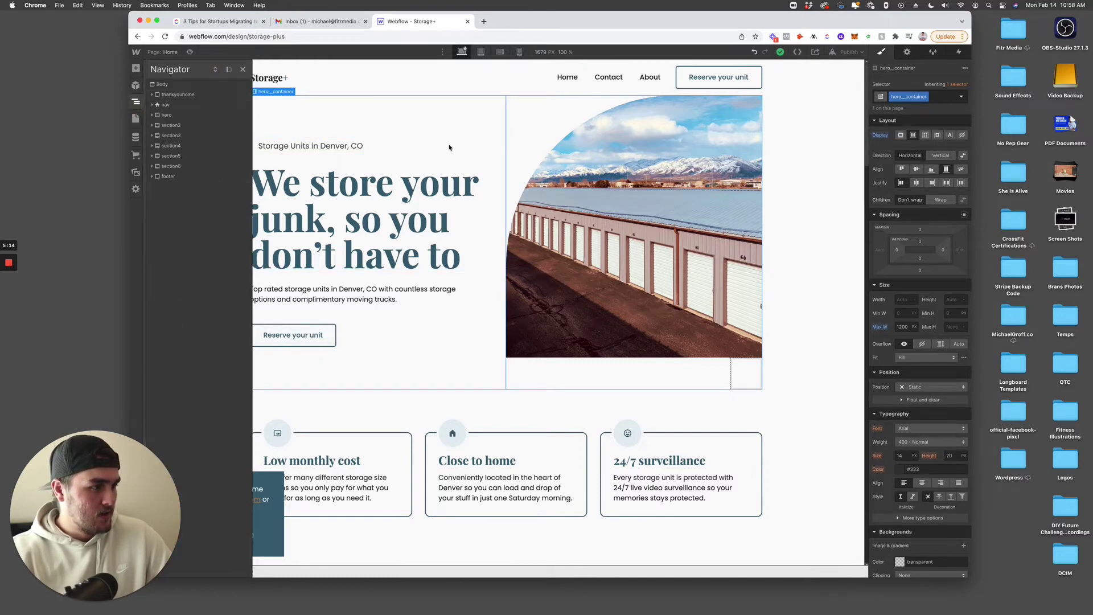
# Step: Reset the display setting of hero__container, found in the element structure, and set it back to Flex
pyautogui.click(456, 119)
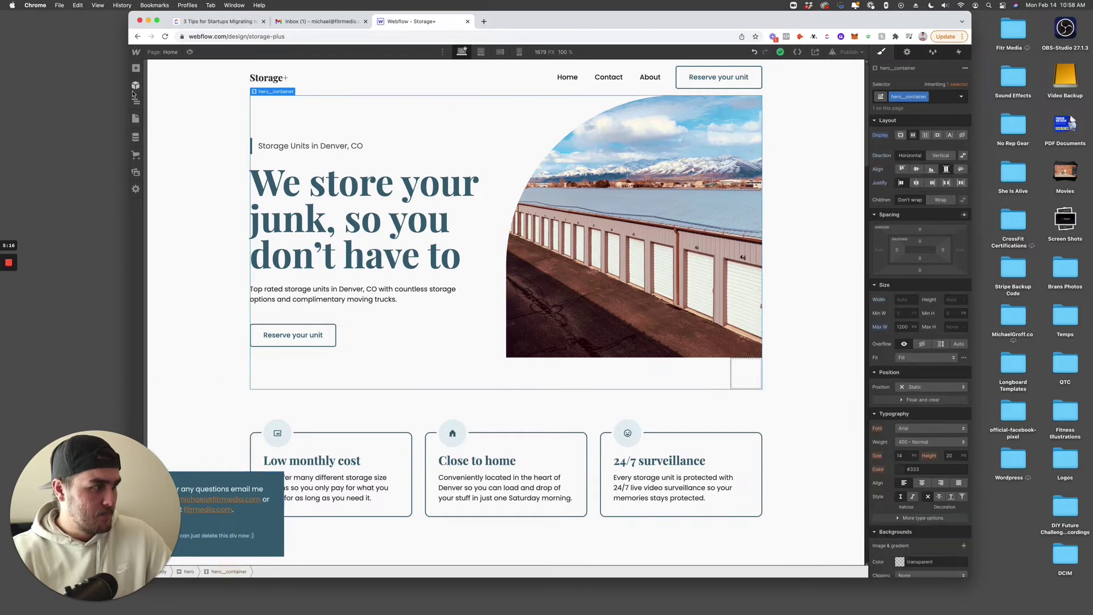
pyautogui.click(136, 102)
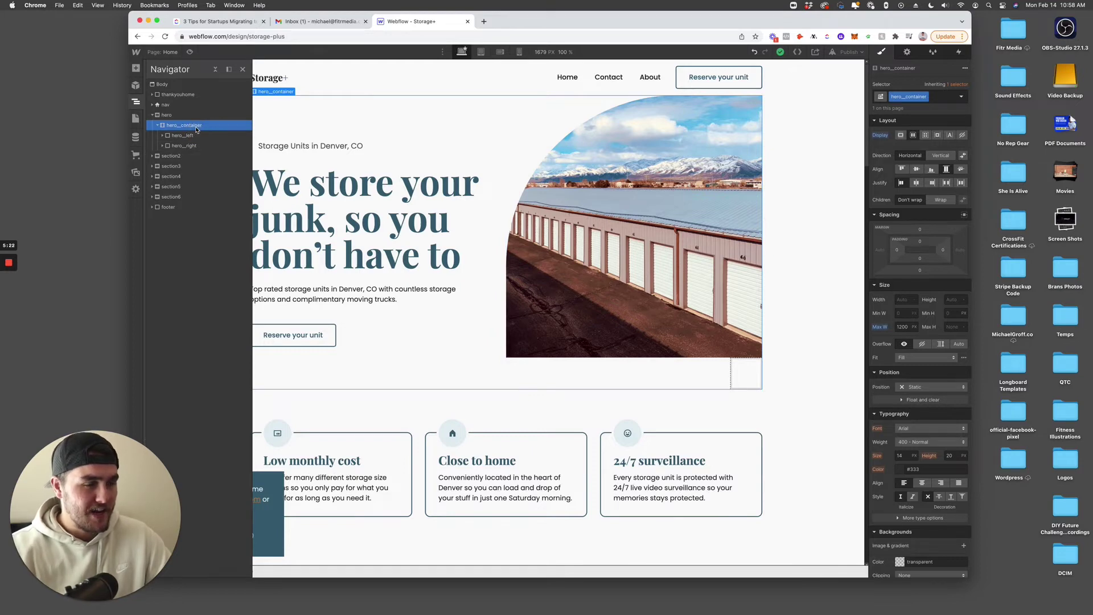
pyautogui.keyDown('alt'); pyautogui.click(881, 135); pyautogui.keyUp('alt')
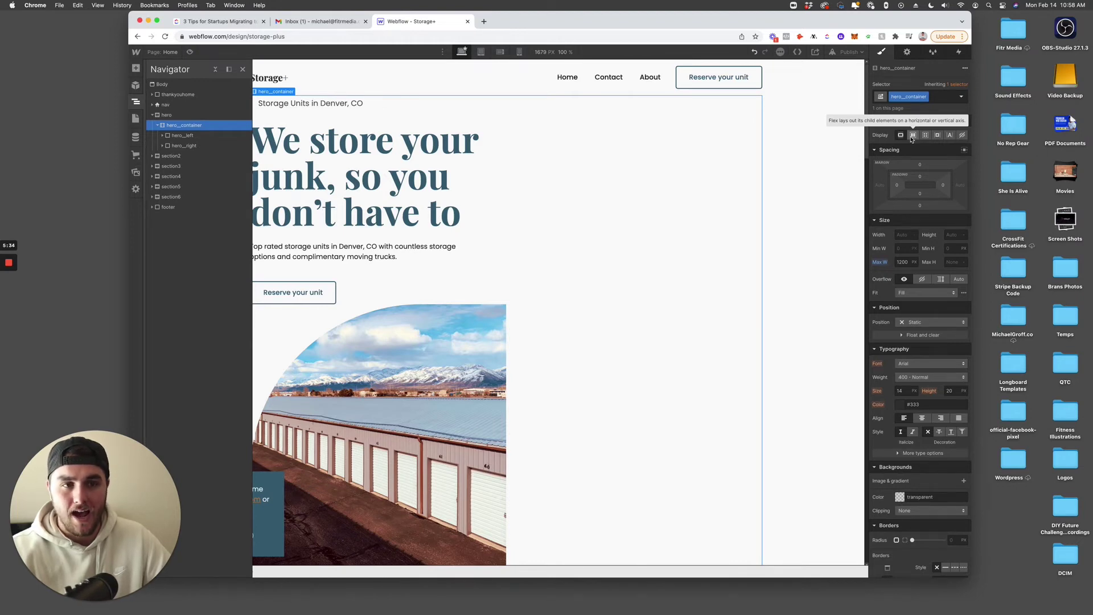
pyautogui.click(913, 135)
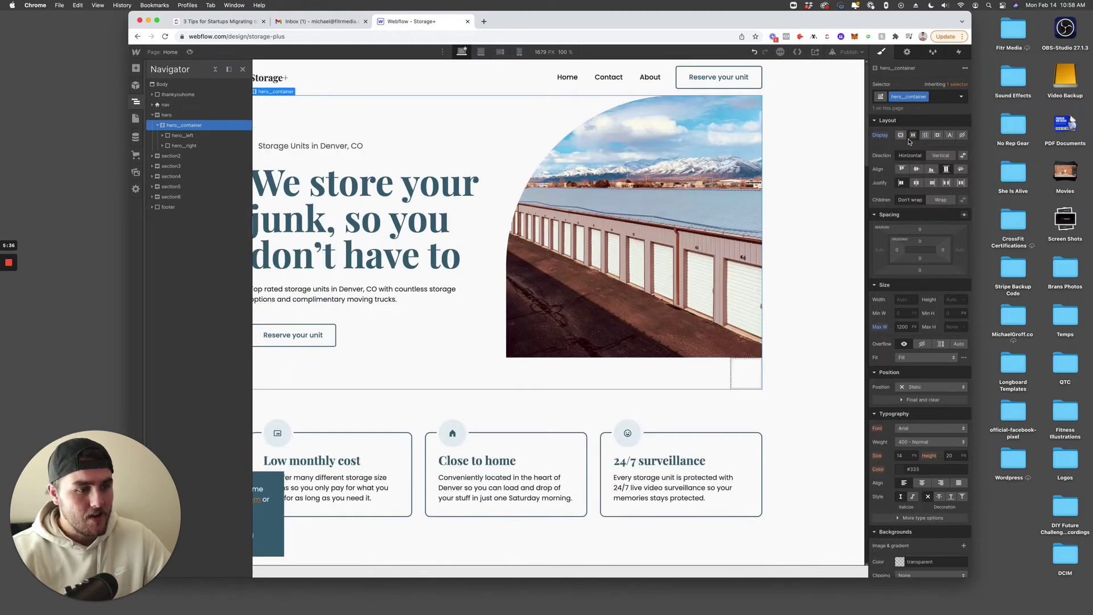
# Step: Try the vertical direction on hero__container, return it to horizontal, and justify its children with space between
pyautogui.click(948, 158)
pyautogui.click(912, 155)
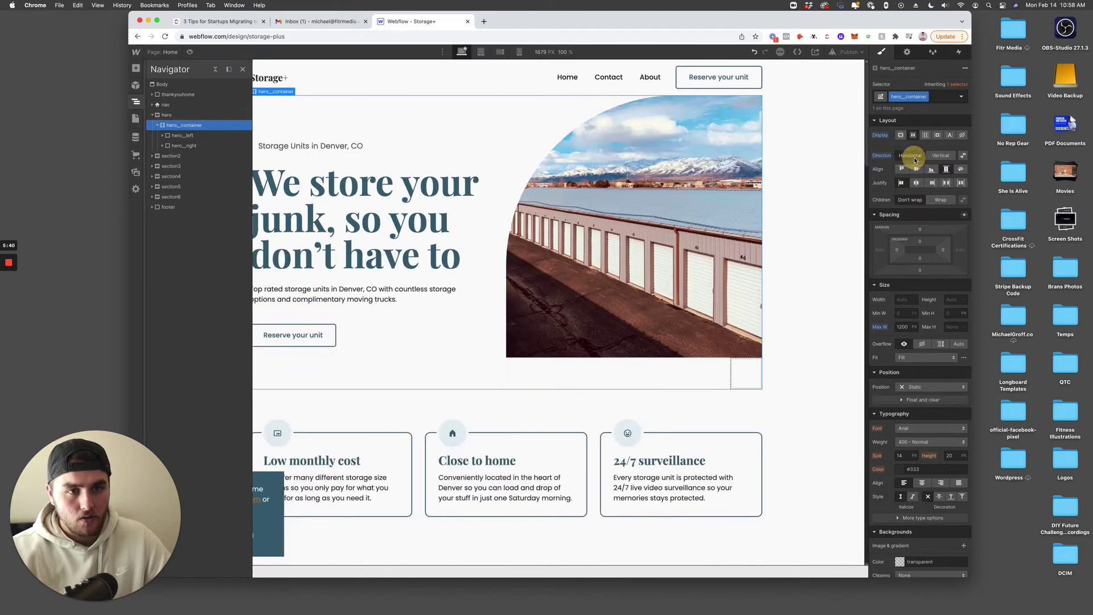
pyautogui.click(947, 183)
pyautogui.click(851, 256)
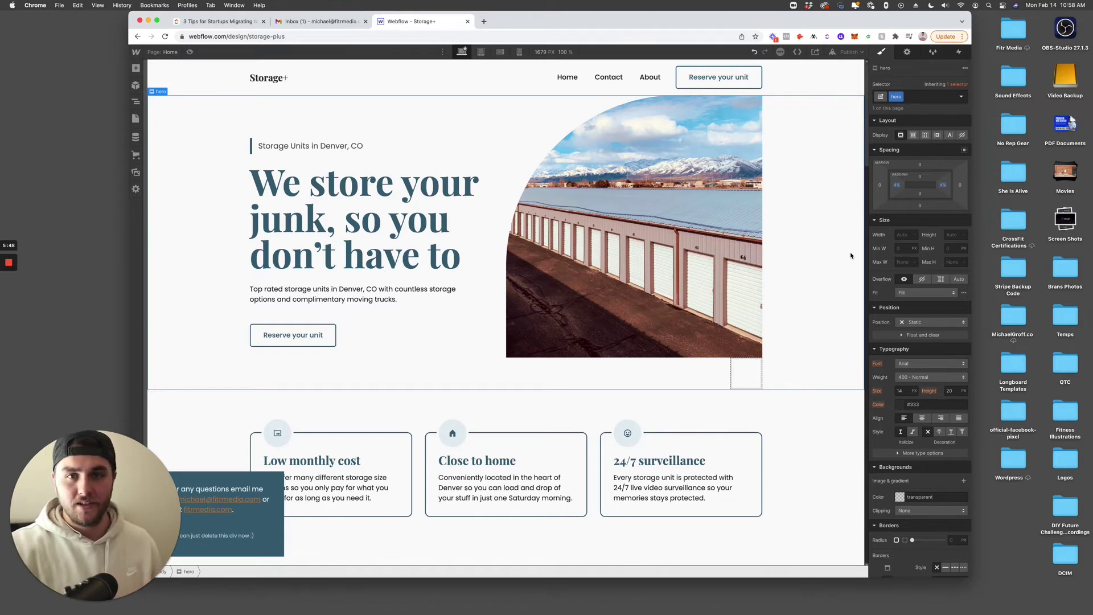
# Step: On the mobile landscape breakpoint, switch hero__container's direction to horizontal and back to vertical, and return to the desktop breakpoint
pyautogui.click(491, 137)
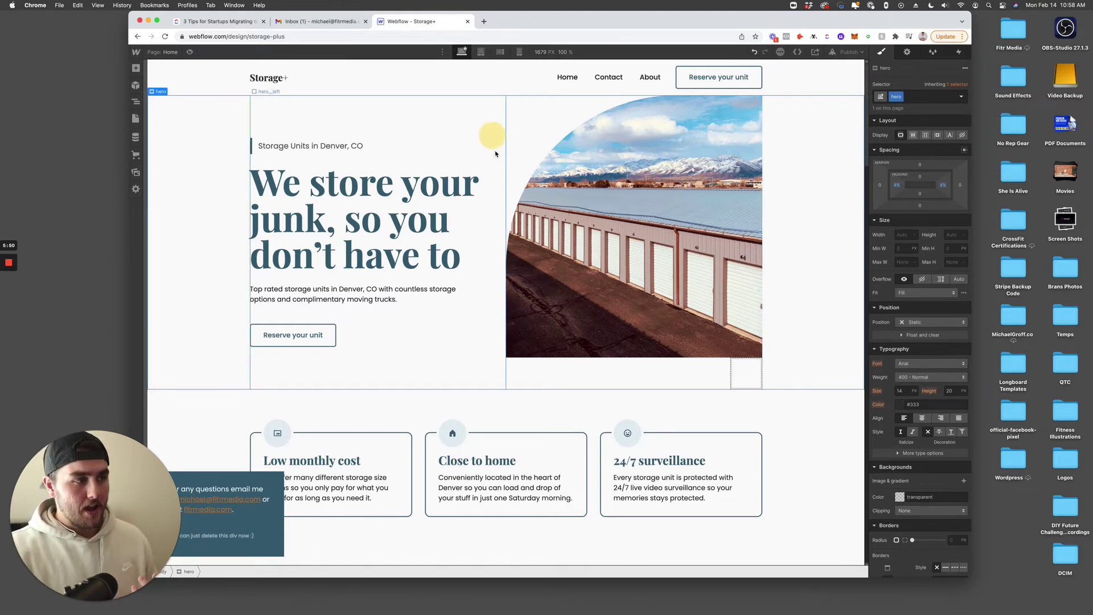
pyautogui.click(226, 572)
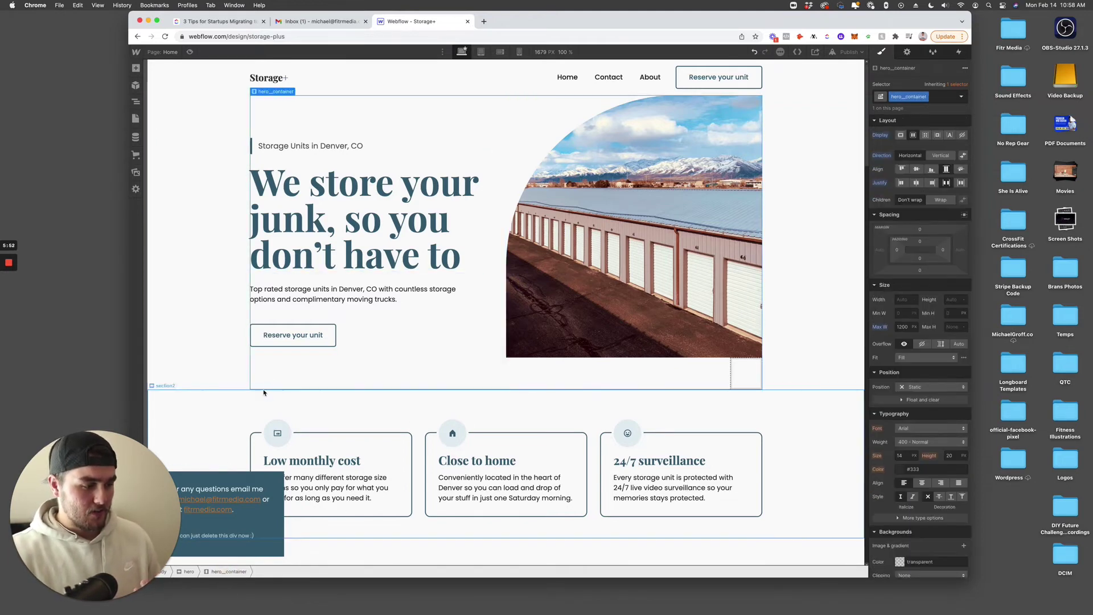
pyautogui.click(501, 52)
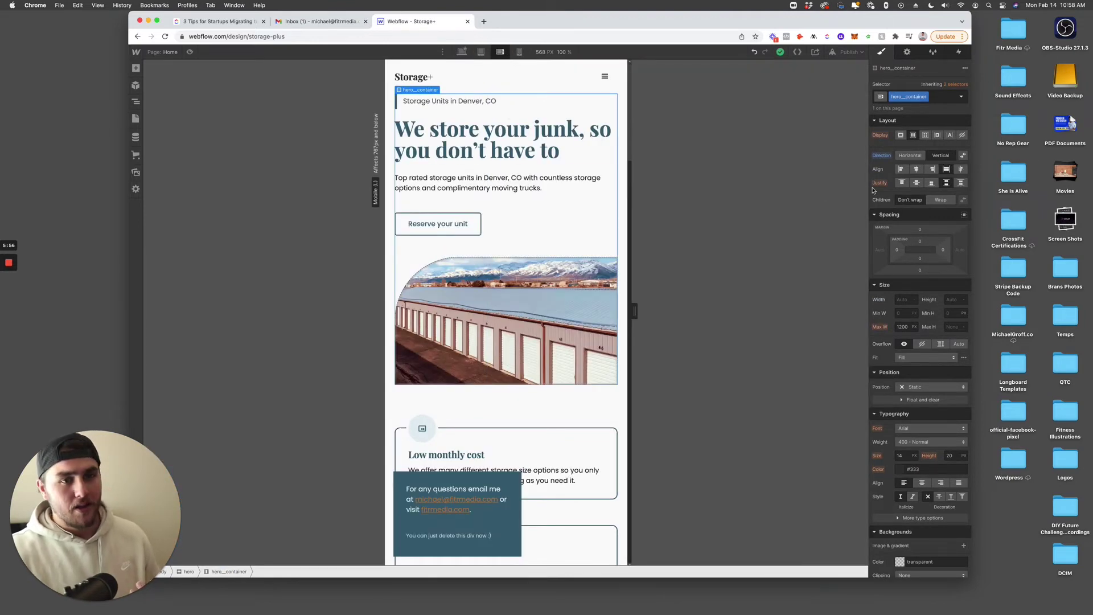
pyautogui.click(918, 159)
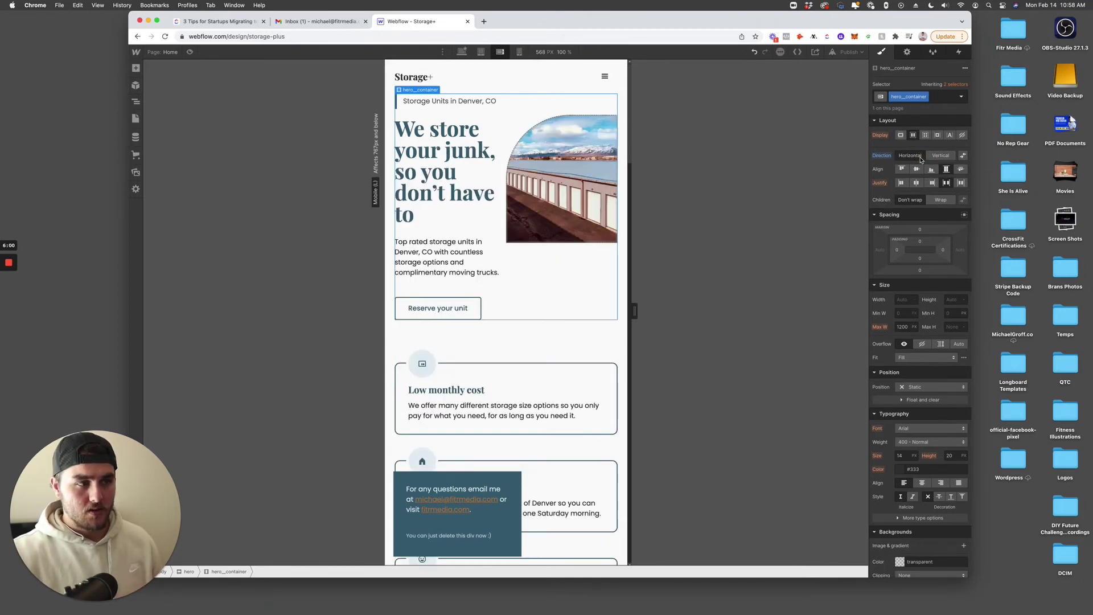
pyautogui.click(941, 160)
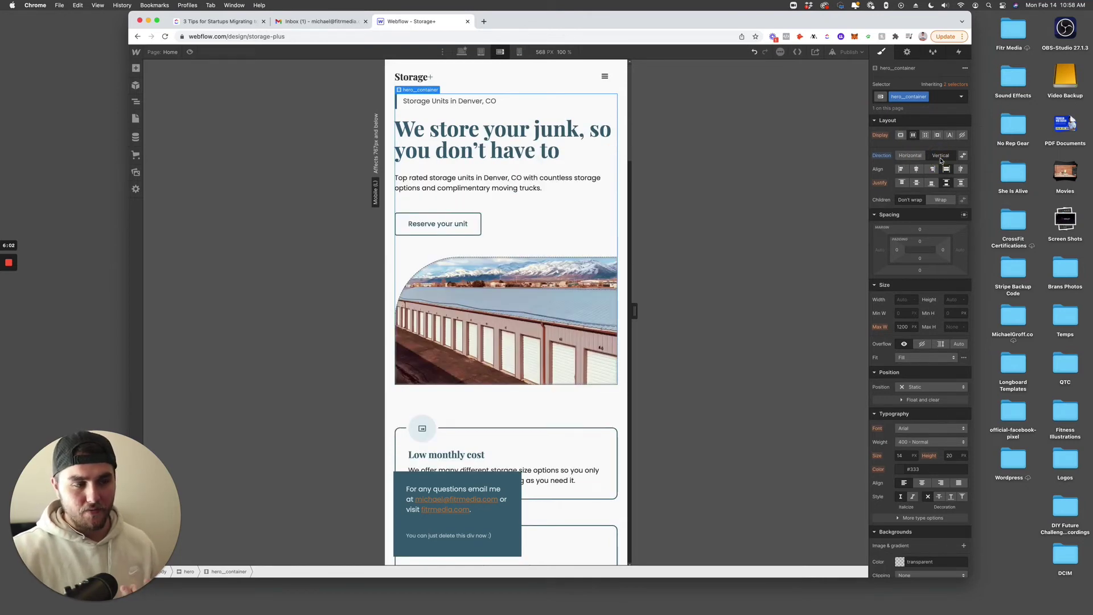
pyautogui.click(462, 52)
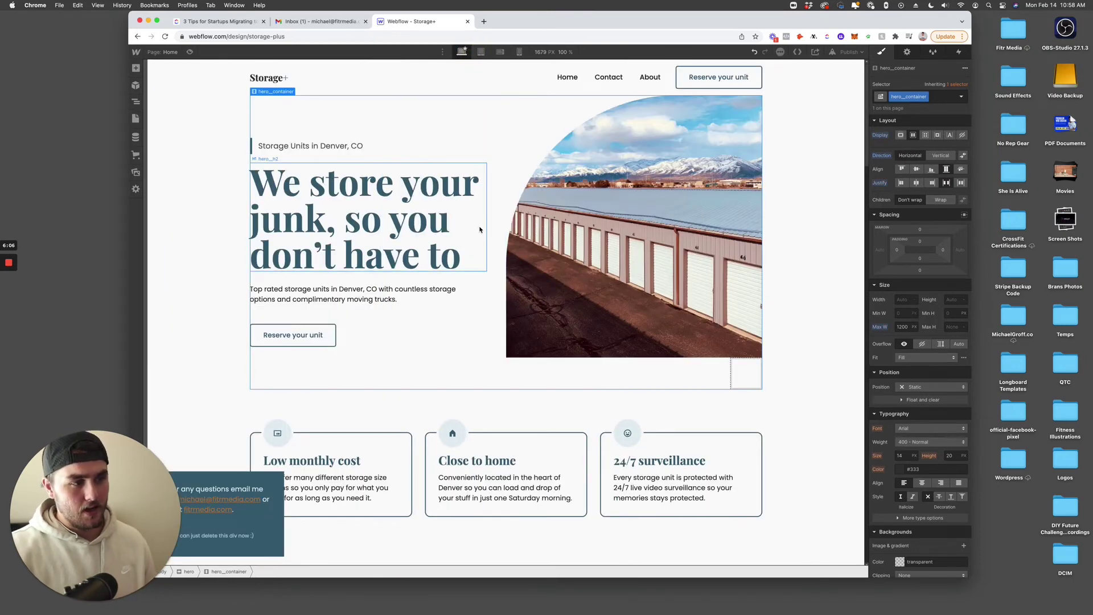
# Step: Review the list of Webflow tips in the ClickUp task and return to the Storage+ site in Webflow
pyautogui.click(508, 220)
pyautogui.click(217, 22)
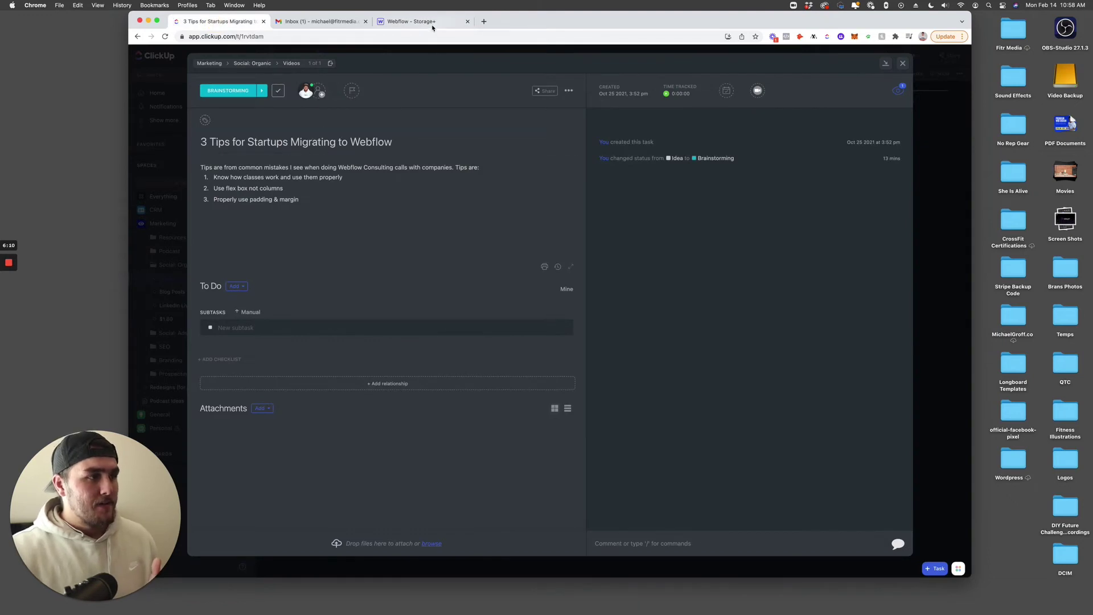
pyautogui.click(432, 24)
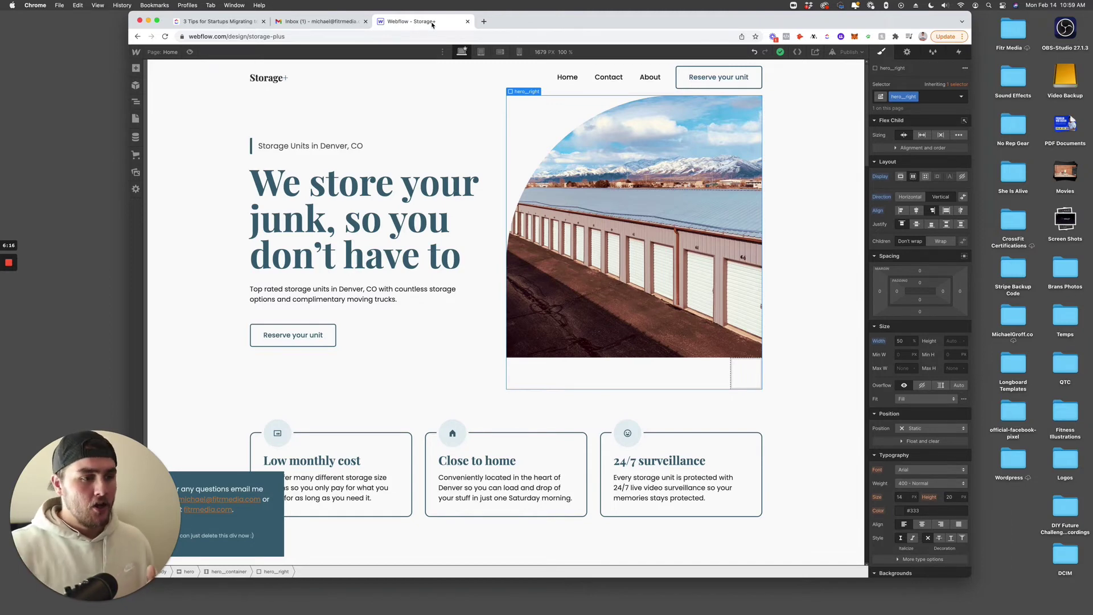
# Step: Reset the top padding of section2, below the hero section
pyautogui.click(839, 188)
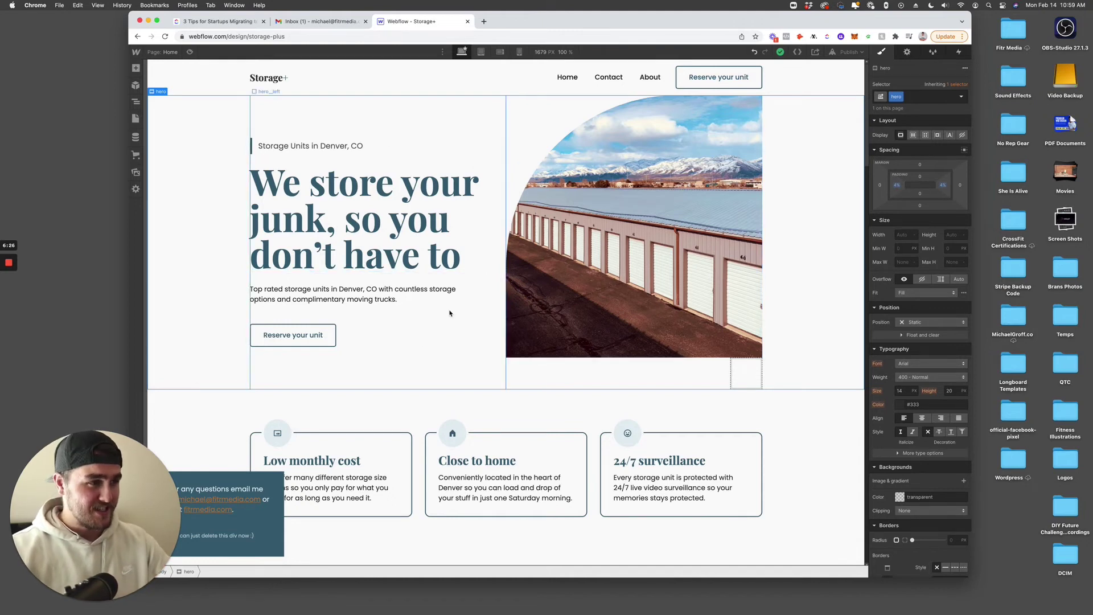
pyautogui.click(590, 413)
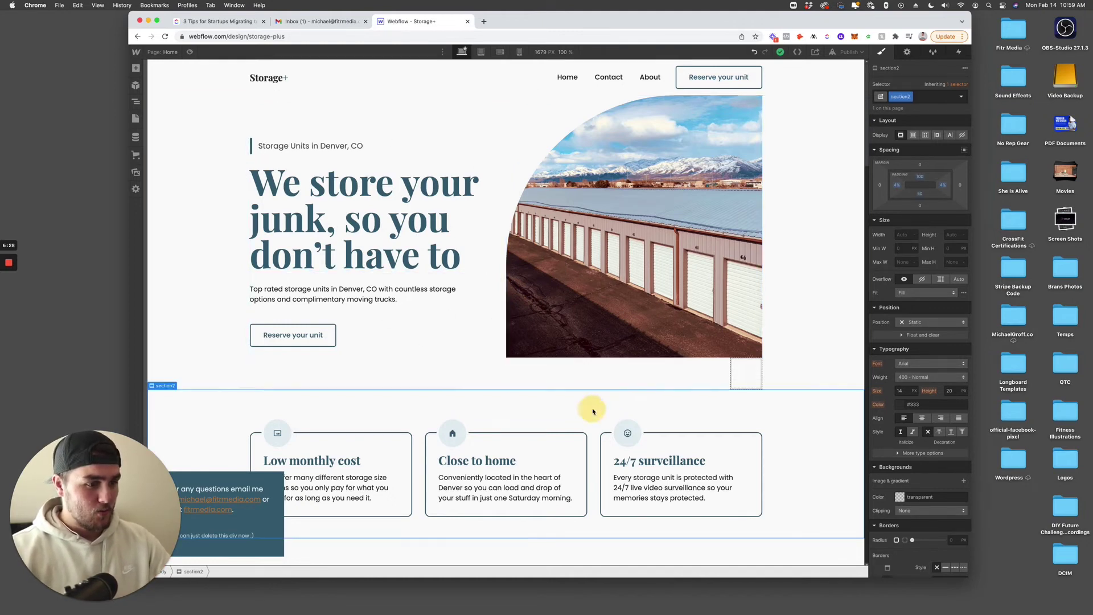
pyautogui.keyDown('alt'); pyautogui.click(921, 176); pyautogui.keyUp('alt')
# Step: Try a bottom margin of 144 px on the hero__img image and undo it
pyautogui.click(837, 377)
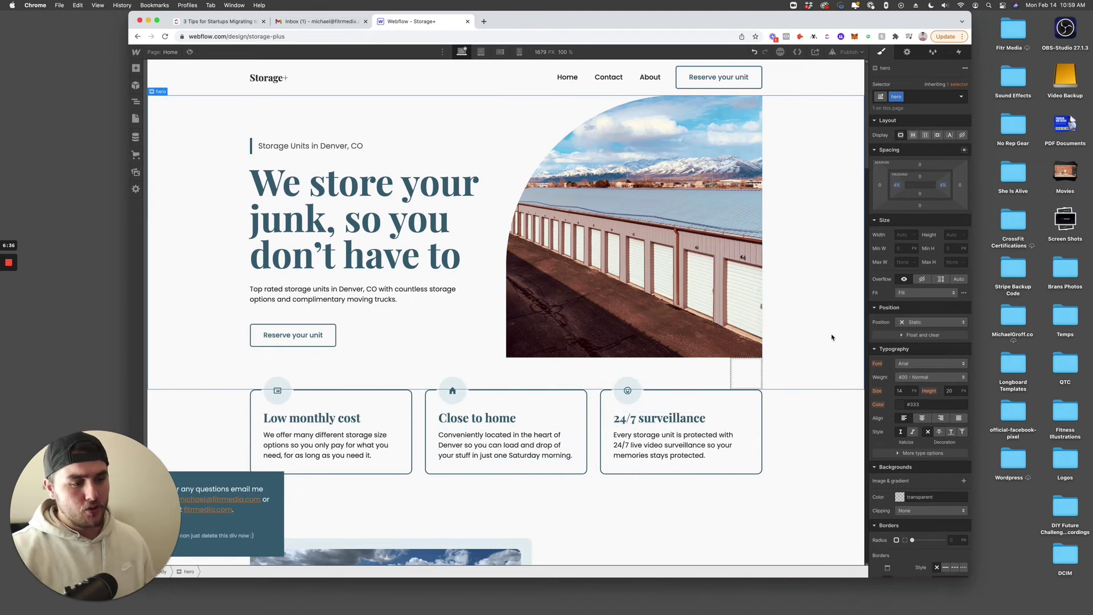
pyautogui.click(594, 328)
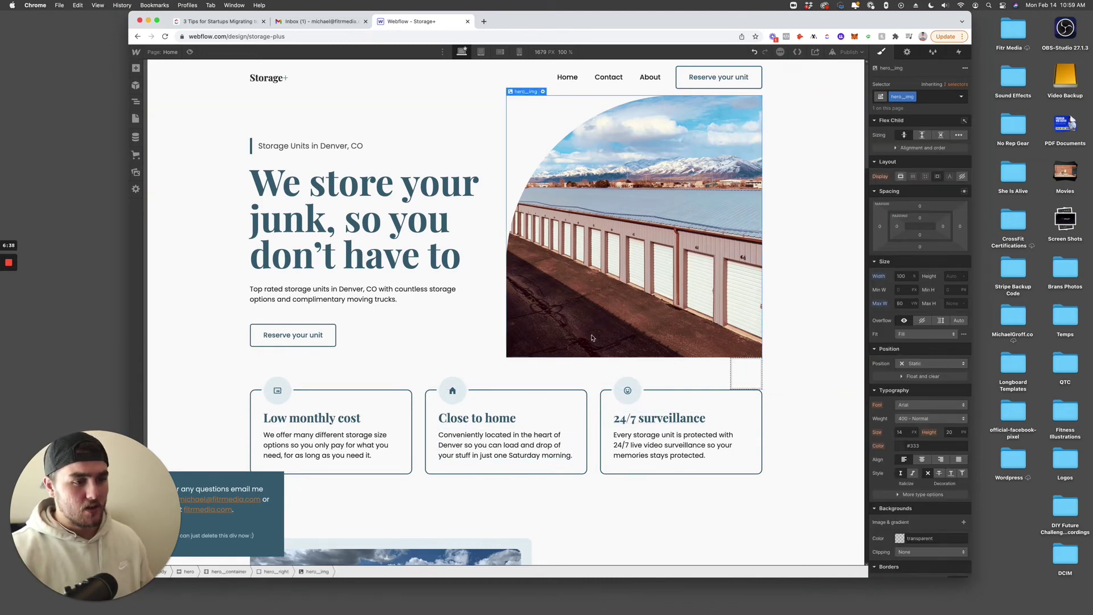
pyautogui.moveTo(929, 245); pyautogui.dragTo(937, 308)
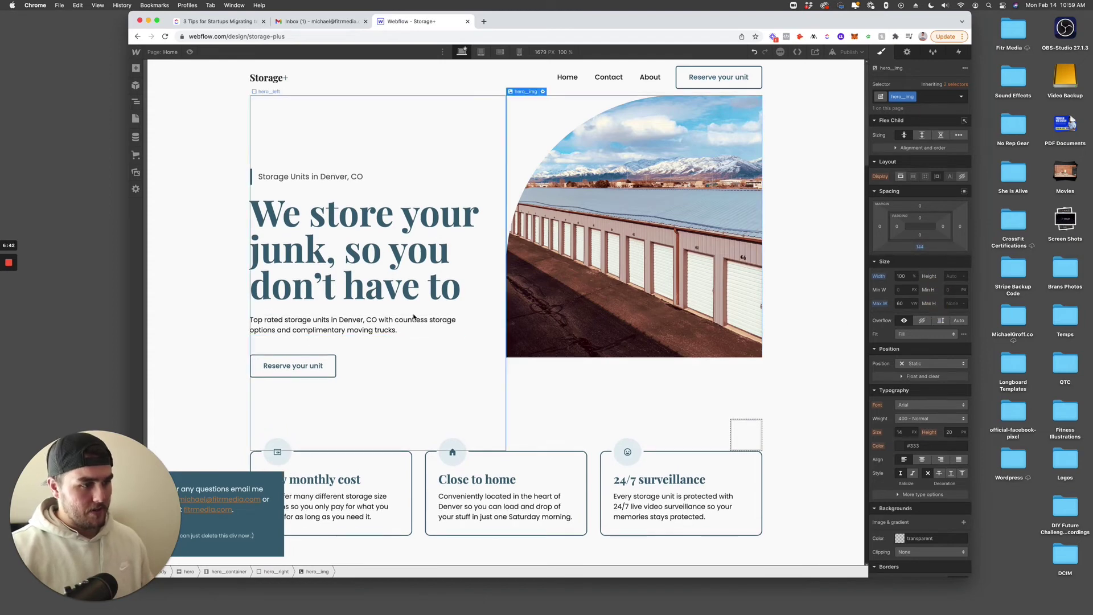
pyautogui.press('super+z')
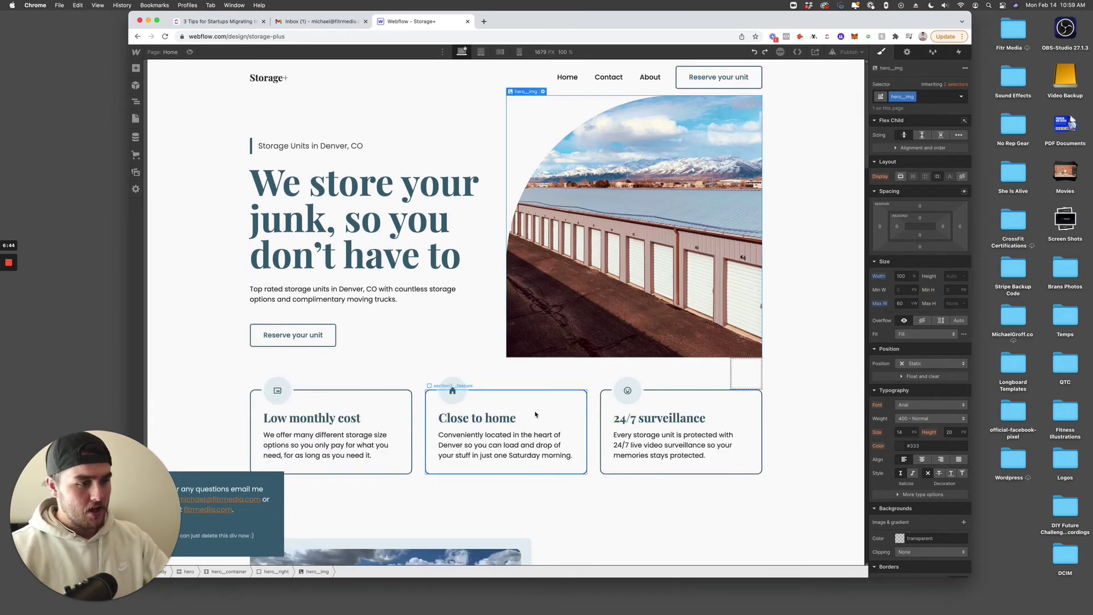
# Step: Try a top margin of 132 px on section2__div, undo it, and also undo the reset of section2's top padding
pyautogui.click(591, 409)
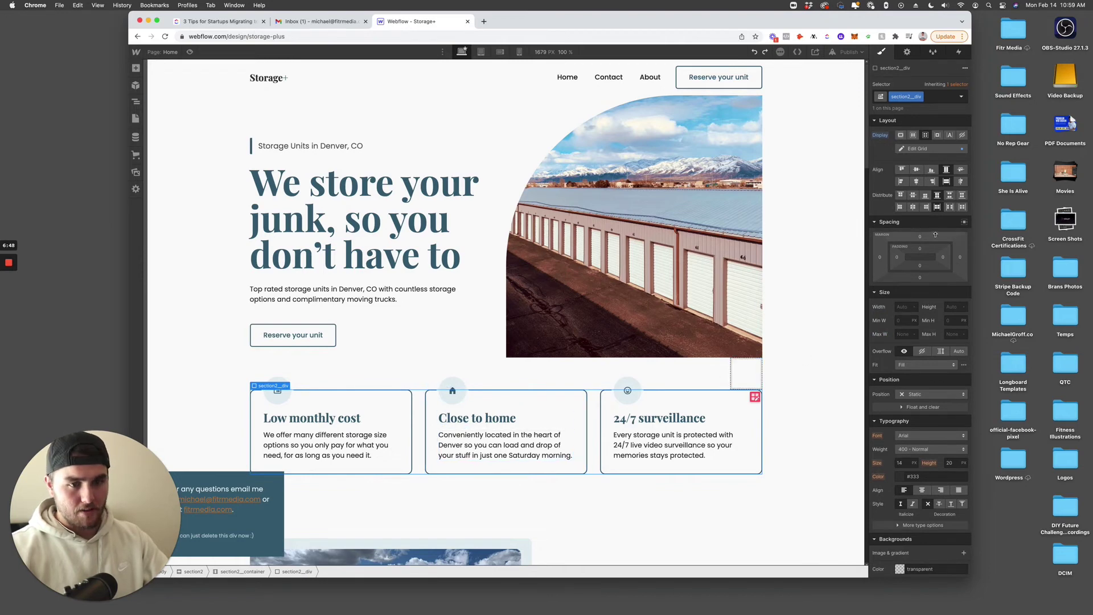
pyautogui.moveTo(934, 234); pyautogui.dragTo(936, 178)
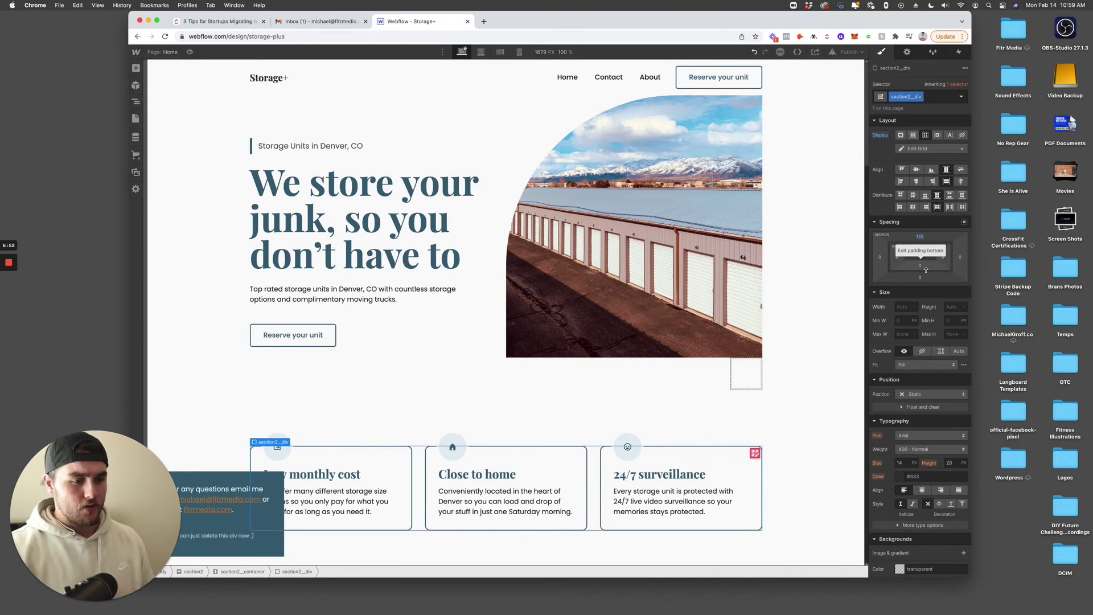
pyautogui.press('super+z')
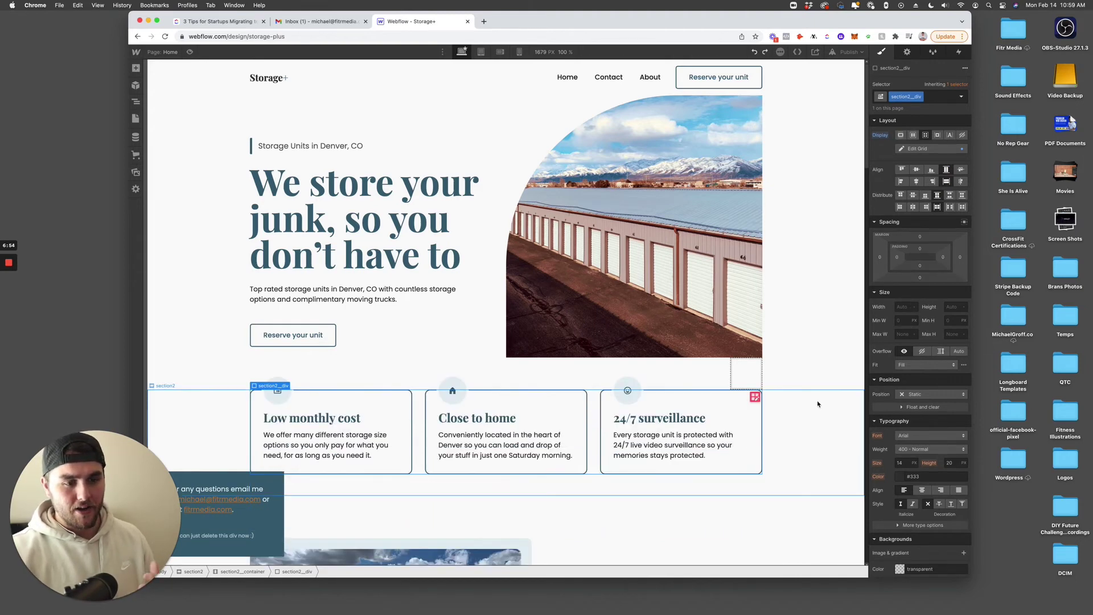
pyautogui.press('super+z')
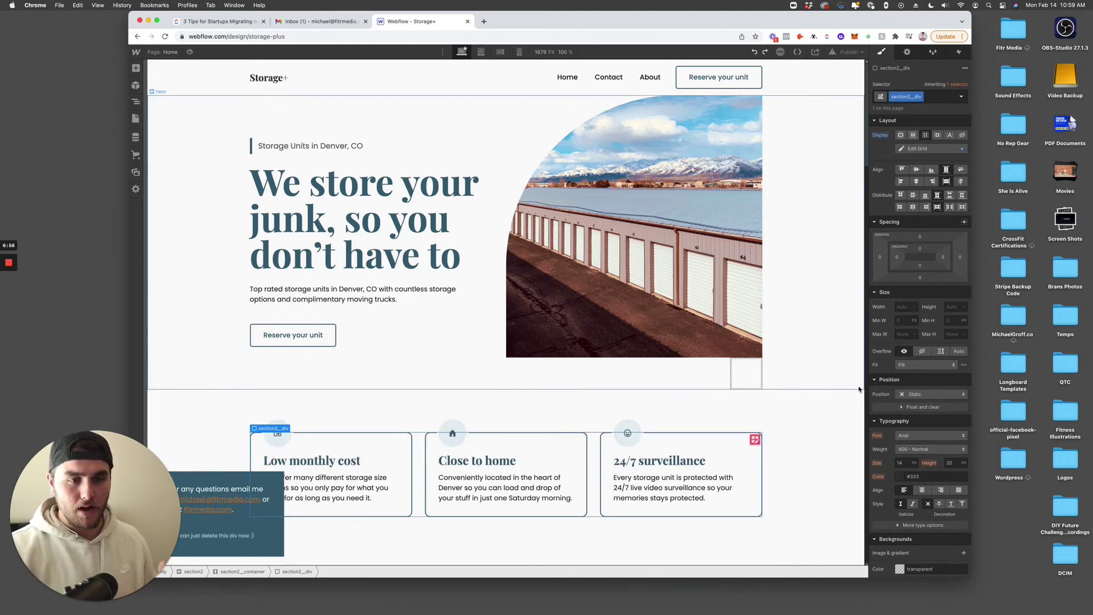
# Step: Show the page's collapsed element structure and inspect the spacing settings of section2
pyautogui.click(840, 369)
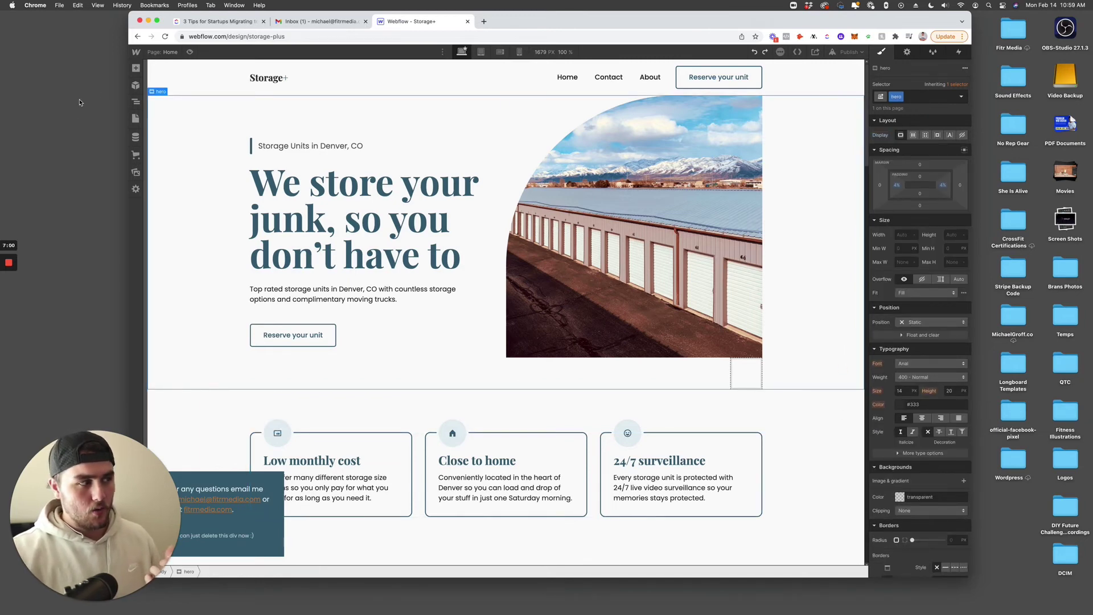
pyautogui.click(135, 101)
pyautogui.click(215, 69)
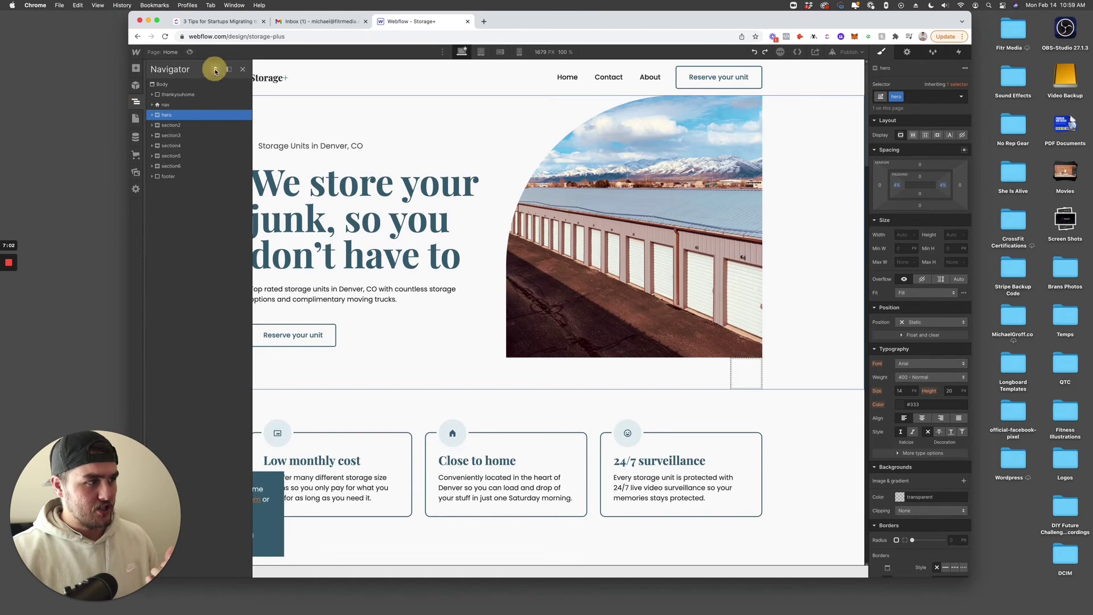
pyautogui.click(171, 124)
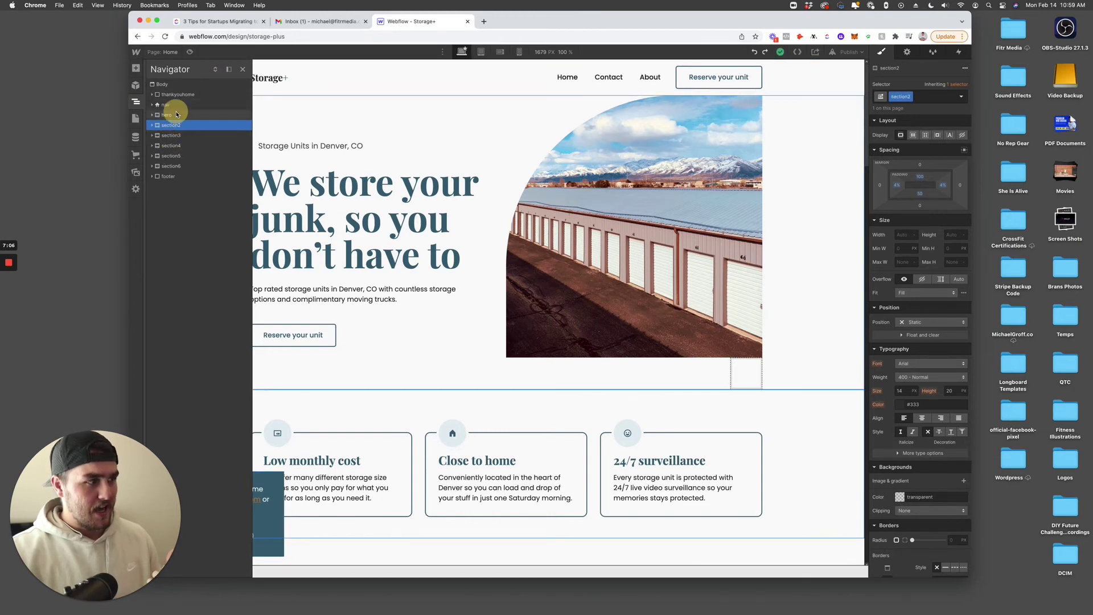
# Step: Try adding top padding to the hero section and undo it
pyautogui.click(171, 115)
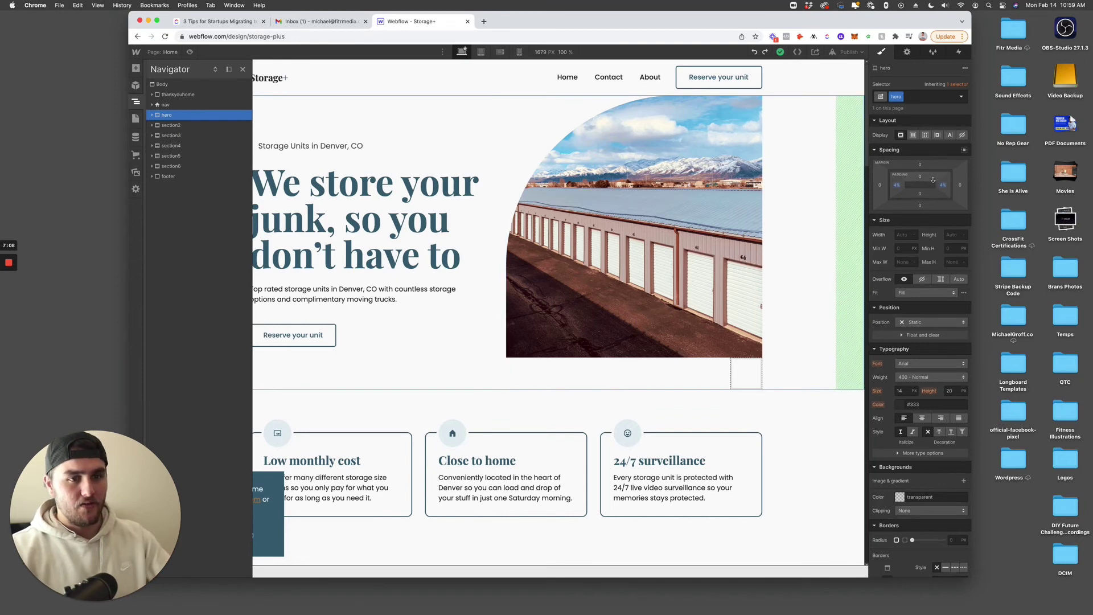
pyautogui.moveTo(932, 179); pyautogui.dragTo(936, 197)
pyautogui.press('super+z')
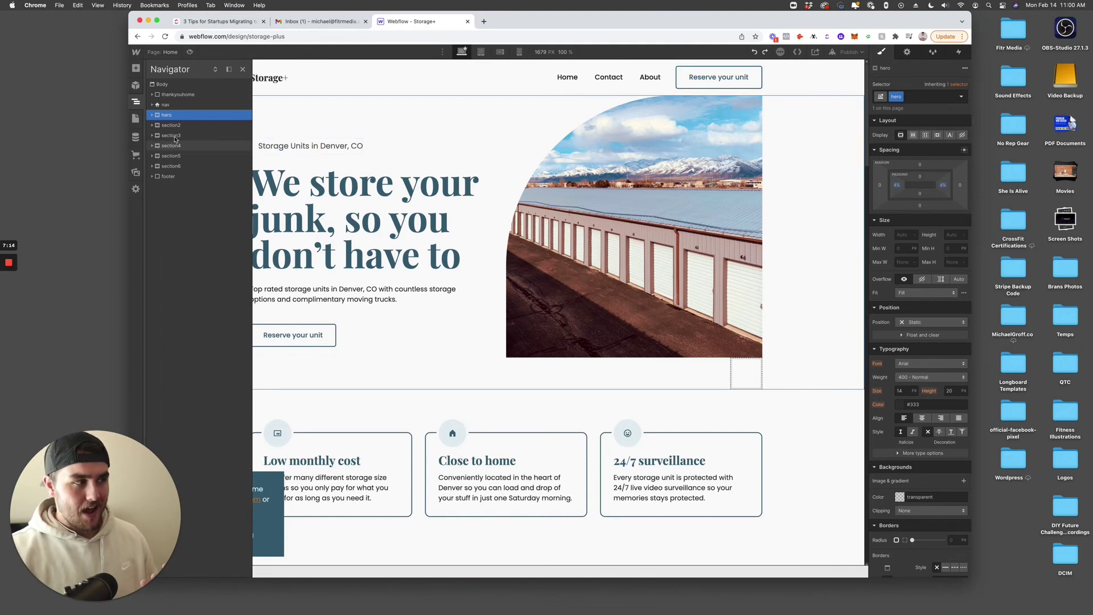
# Step: Try adding bottom spacing to hero__container inside the hero section and undo it
pyautogui.click(153, 116)
pyautogui.click(181, 125)
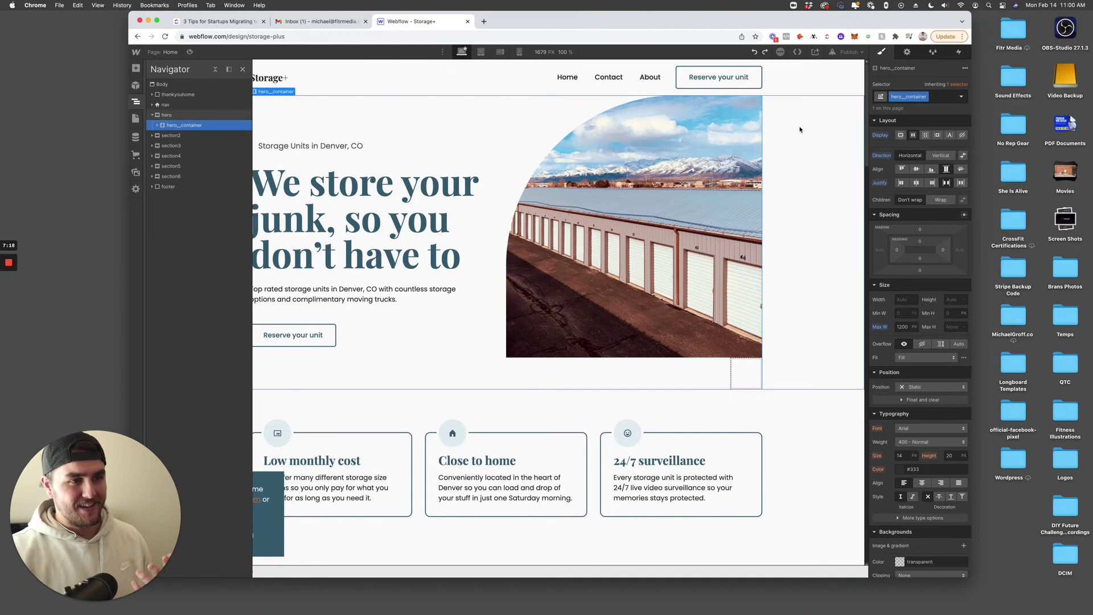
pyautogui.moveTo(933, 254); pyautogui.dragTo(936, 266)
pyautogui.press('super+z')
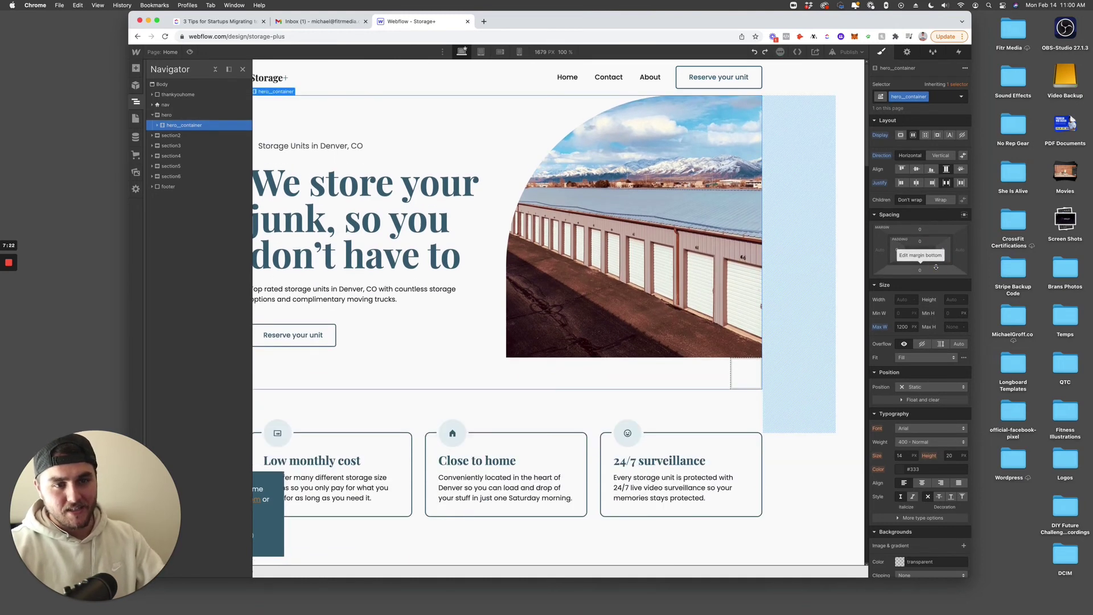
# Step: Inspect the spacing settings of section2, the hero__img image and the hero section
pyautogui.click(838, 420)
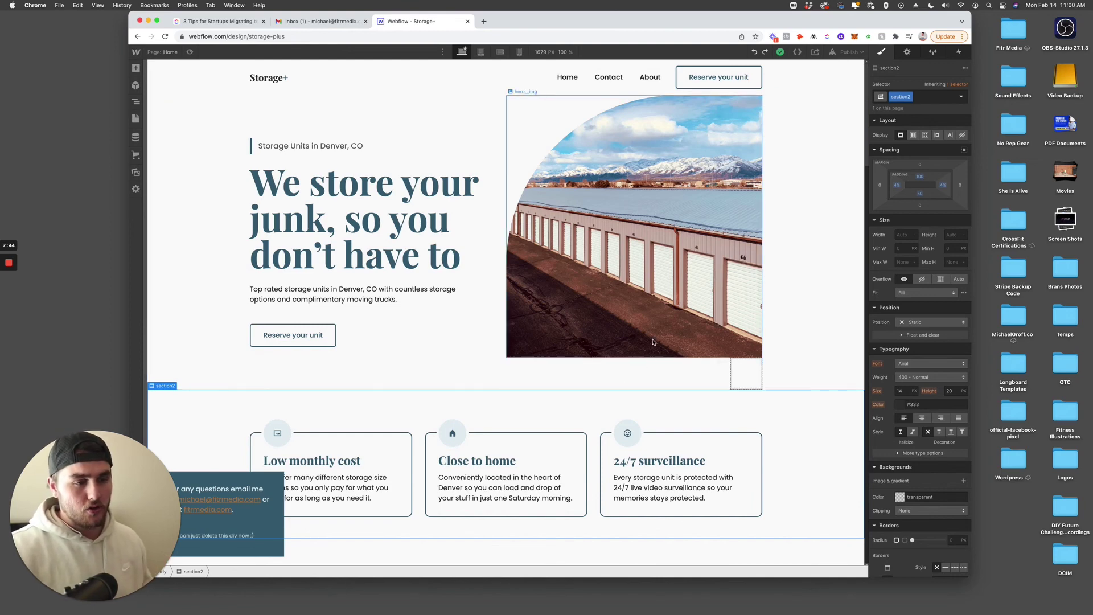
pyautogui.click(607, 308)
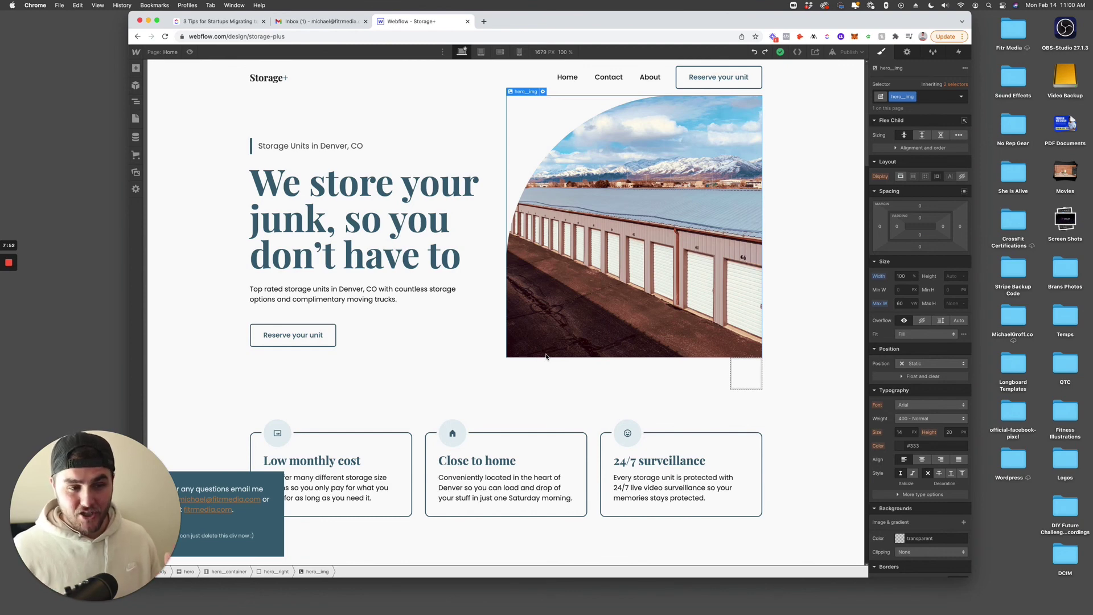
pyautogui.click(826, 338)
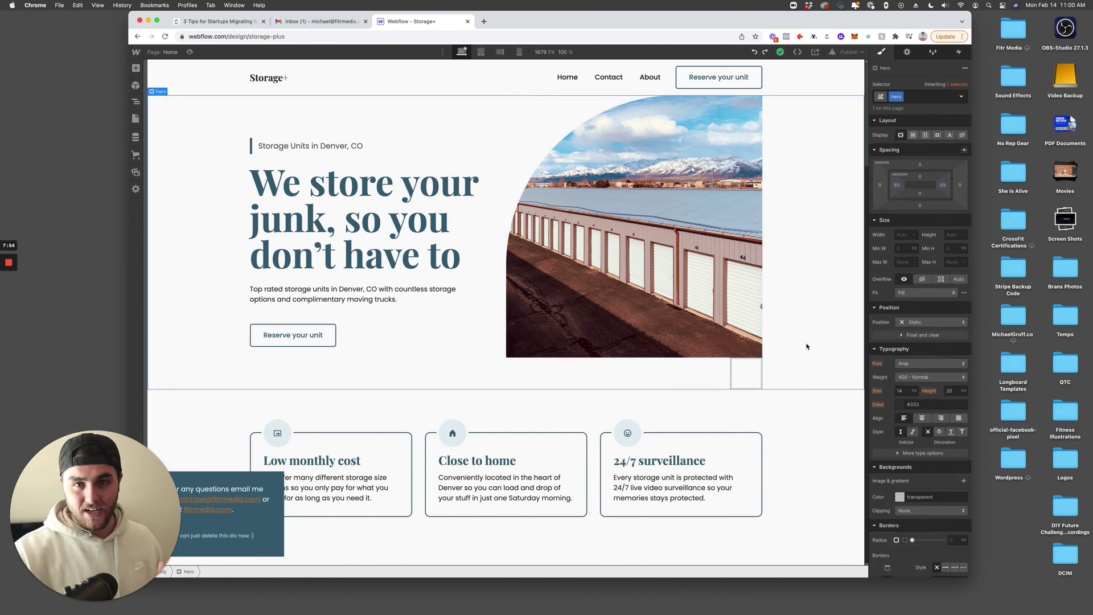